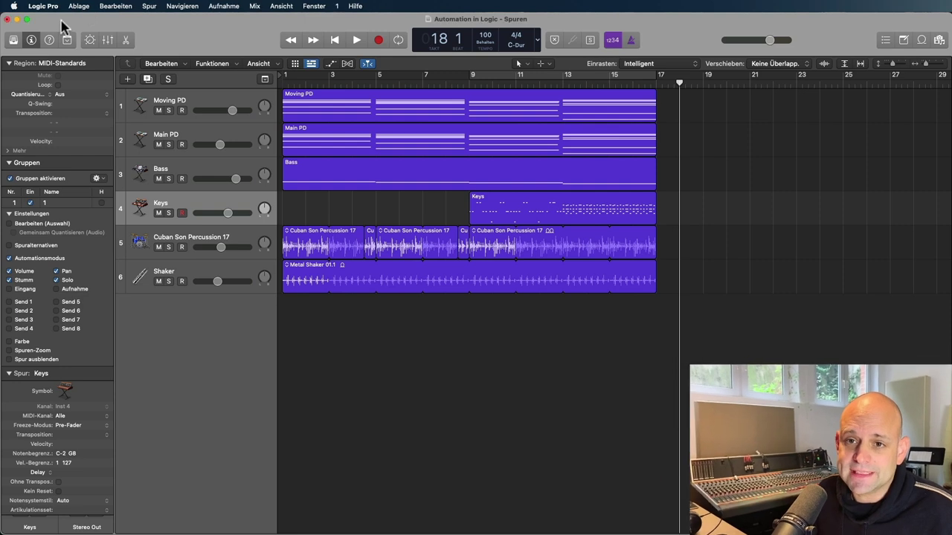
Step: Open the general display settings (Anzeige, Allgemein) and move the Einstellungen window aside
left_click(39, 6)
mouse_move(72, 37)
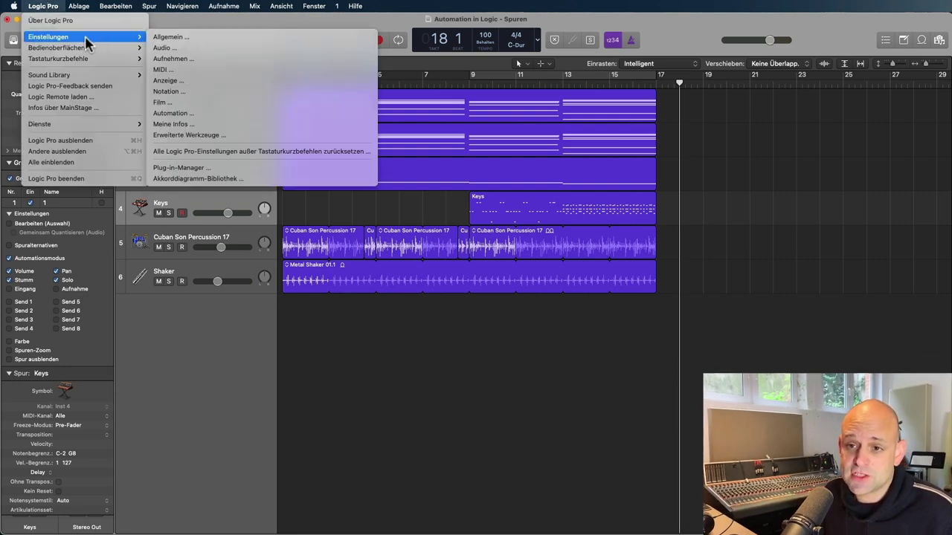
left_click(170, 36)
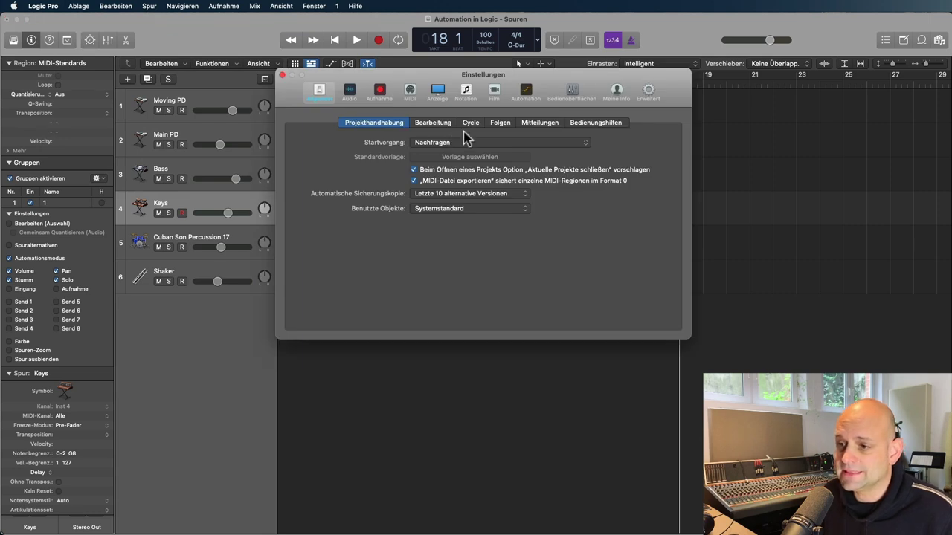
left_click(437, 90)
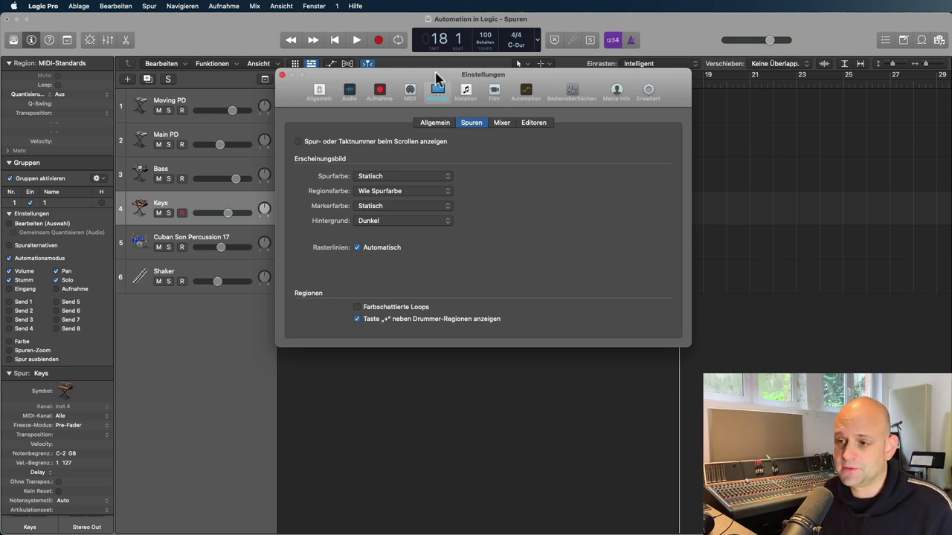
left_click_drag(436, 78, 383, 66)
left_click(380, 109)
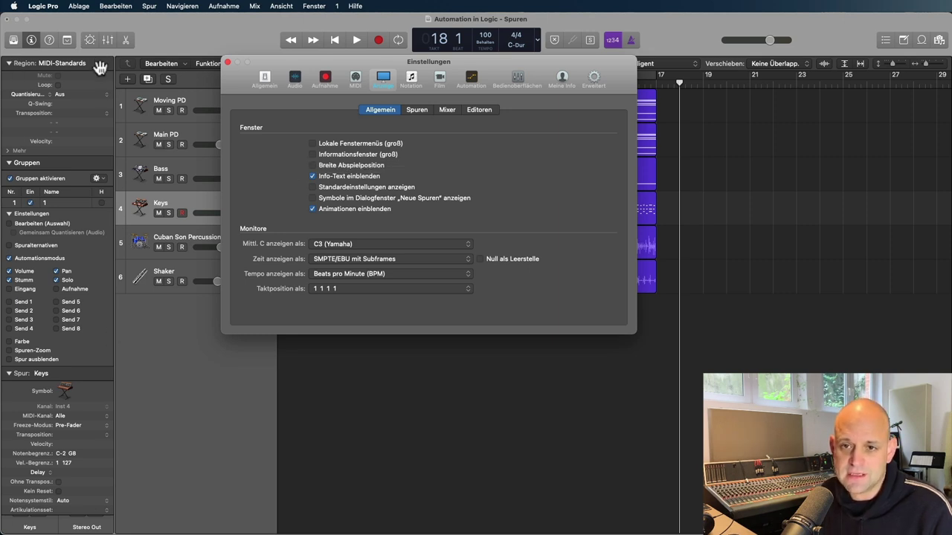
Step: Try the "Informationsfenster (groß)" option, turn it off again, and collapse the Keys track section in the inspector
left_click(313, 155)
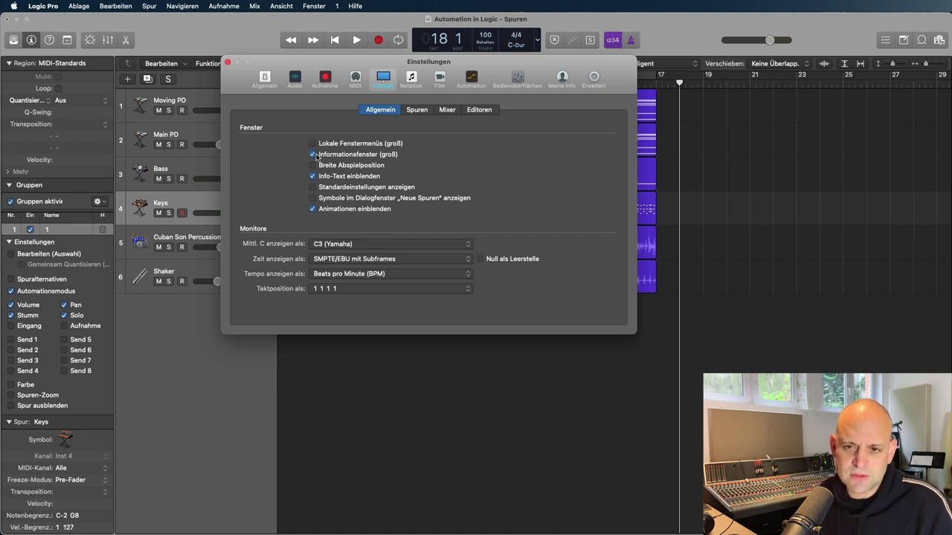
left_click(9, 422)
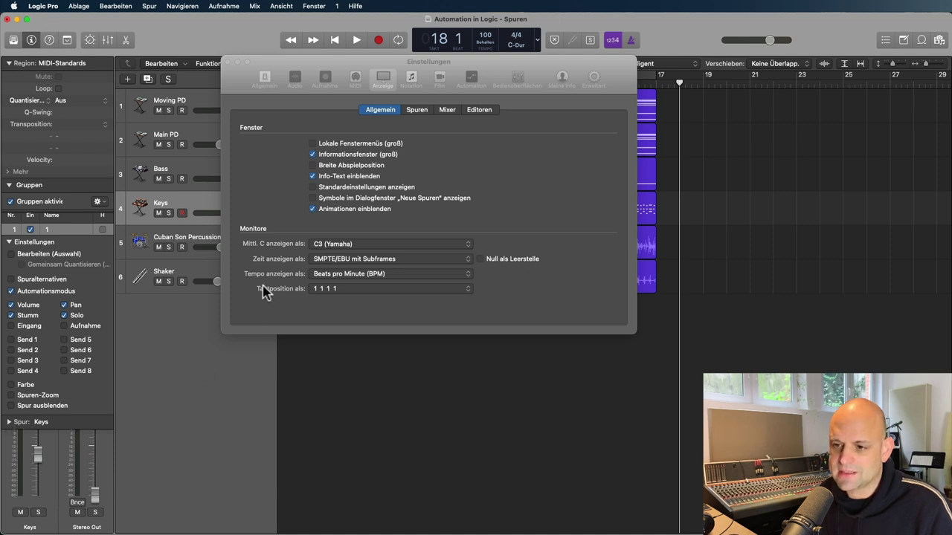
left_click(313, 155)
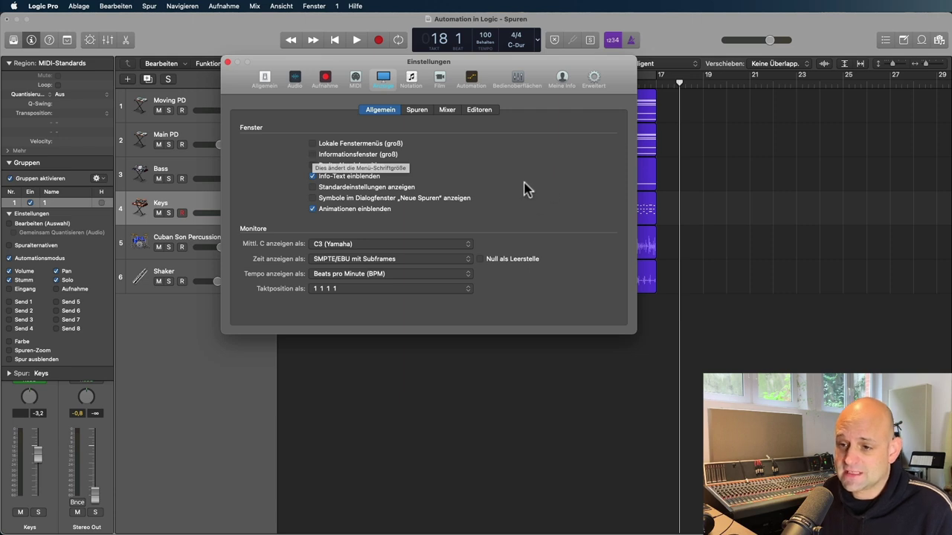
Step: Enable the wide playhead option "Breite Abspielposition", leaving "Info-Text einblenden" on
left_click(312, 177)
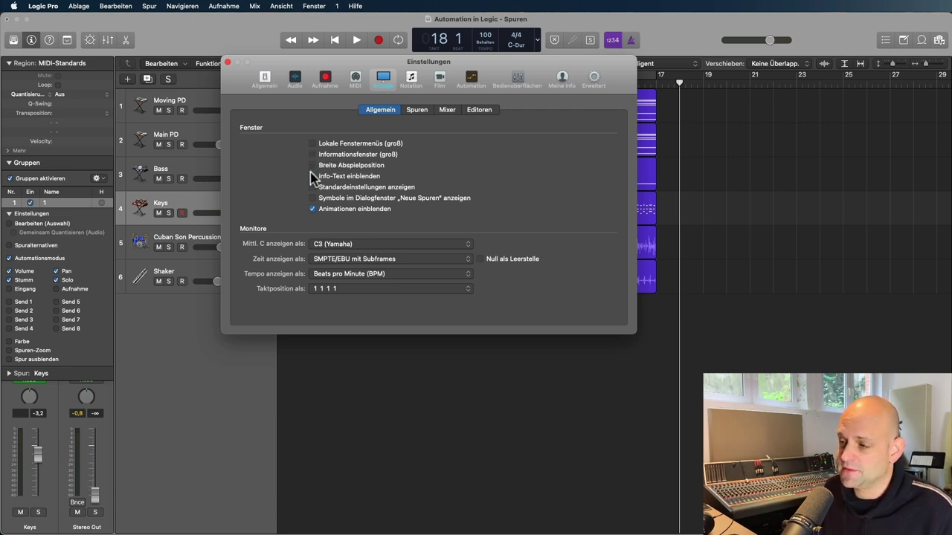
left_click_drag(680, 83, 680, 85)
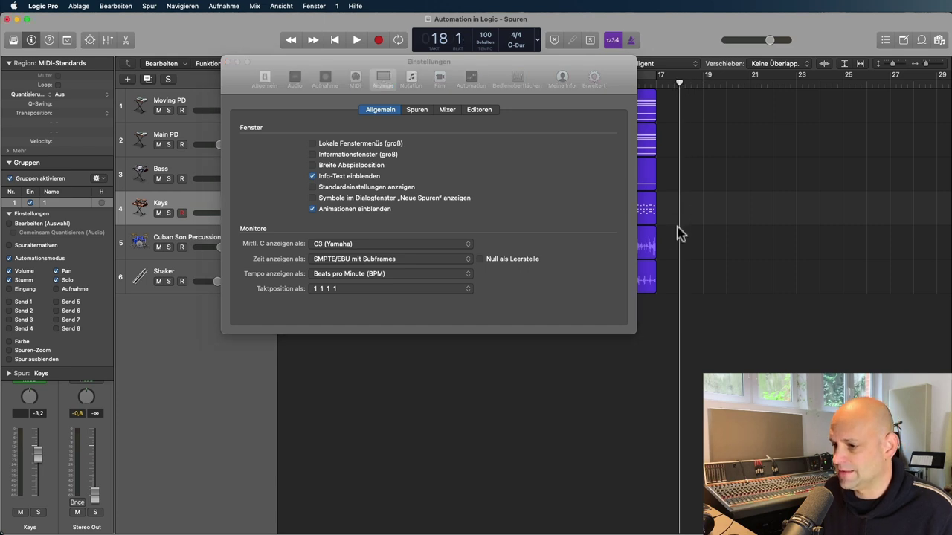
left_click(313, 165)
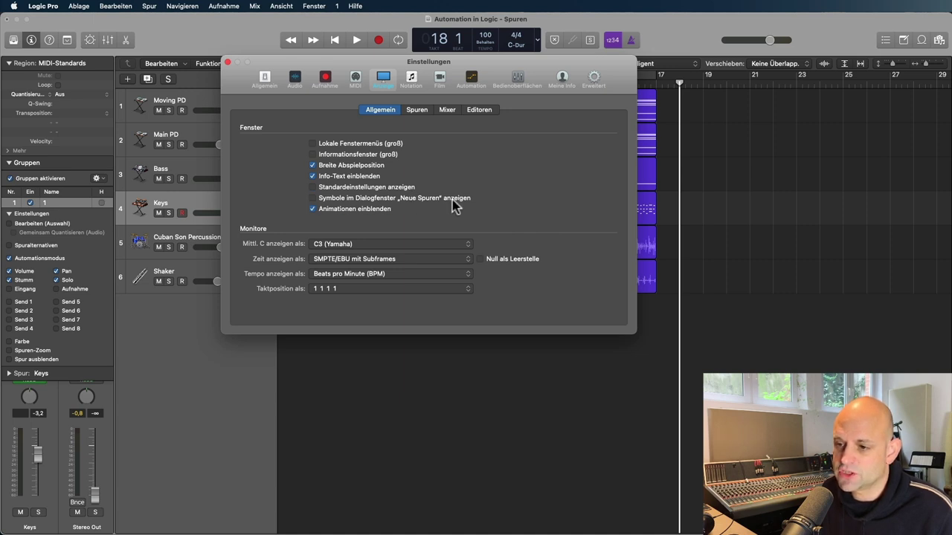
Step: Enable "Symbole im Dialogfenster „Neue Spuren“ anzeigen" and bring up the new-track dialog from the Shaker track to check its icons
left_click(313, 198)
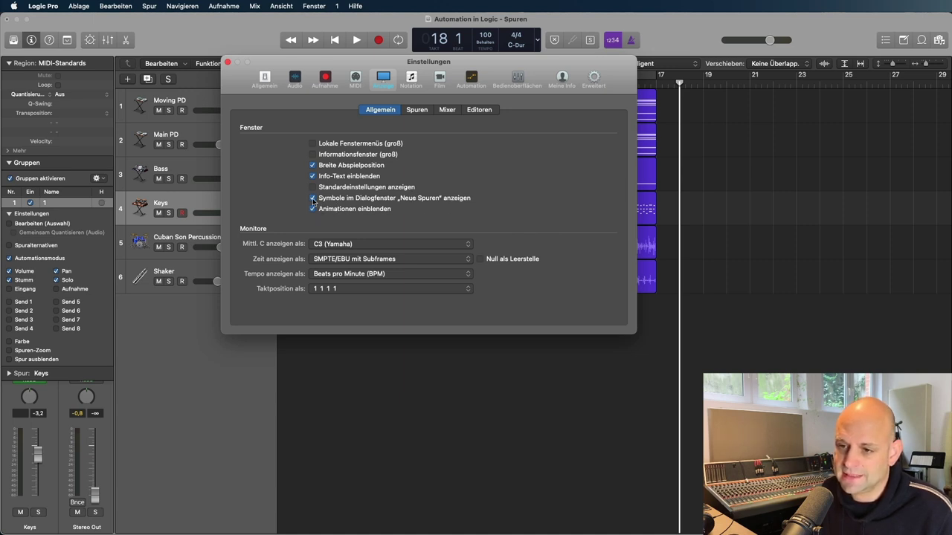
left_click_drag(285, 62, 465, 60)
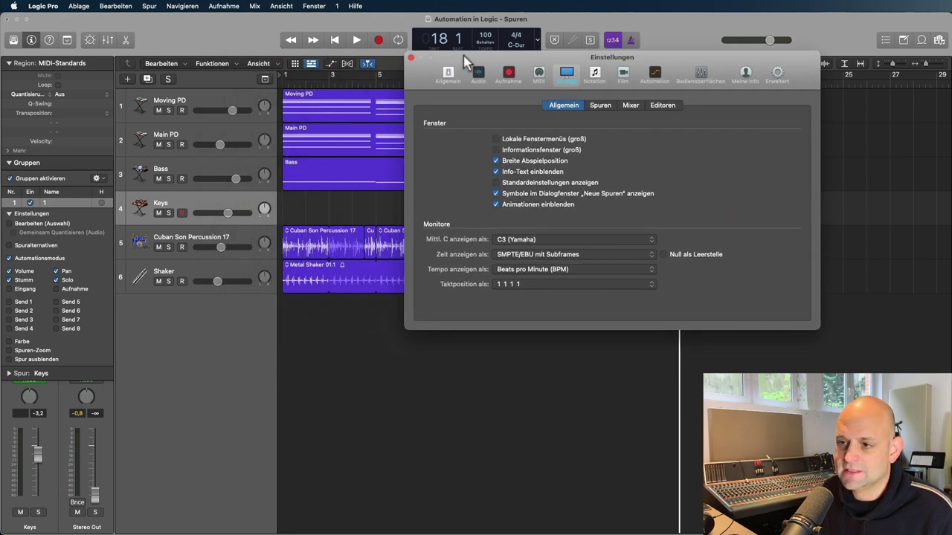
left_click(183, 275)
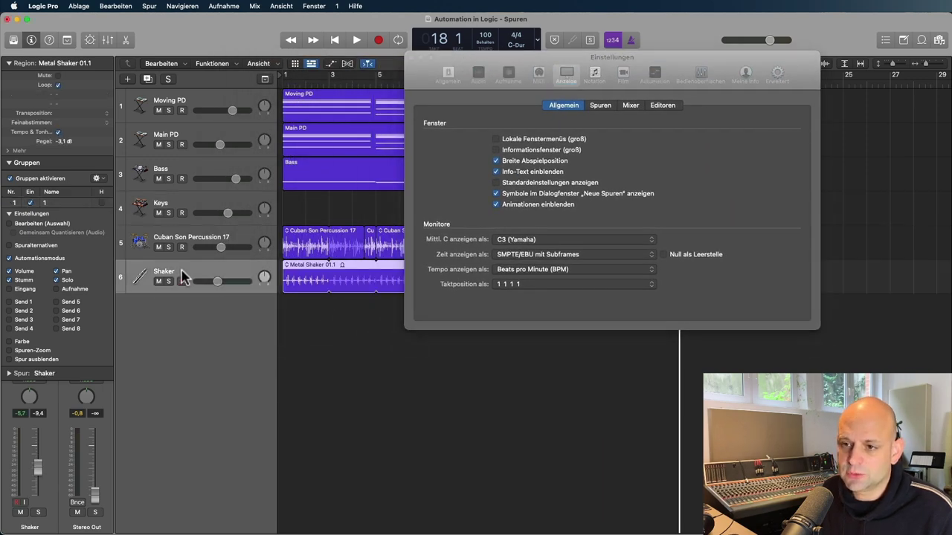
left_click(129, 79)
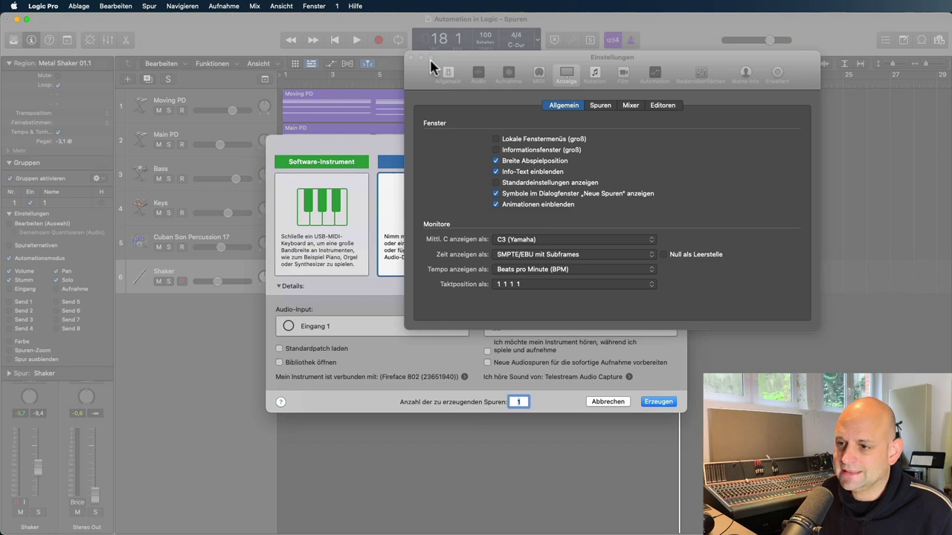
left_click_drag(454, 67, 44, 72)
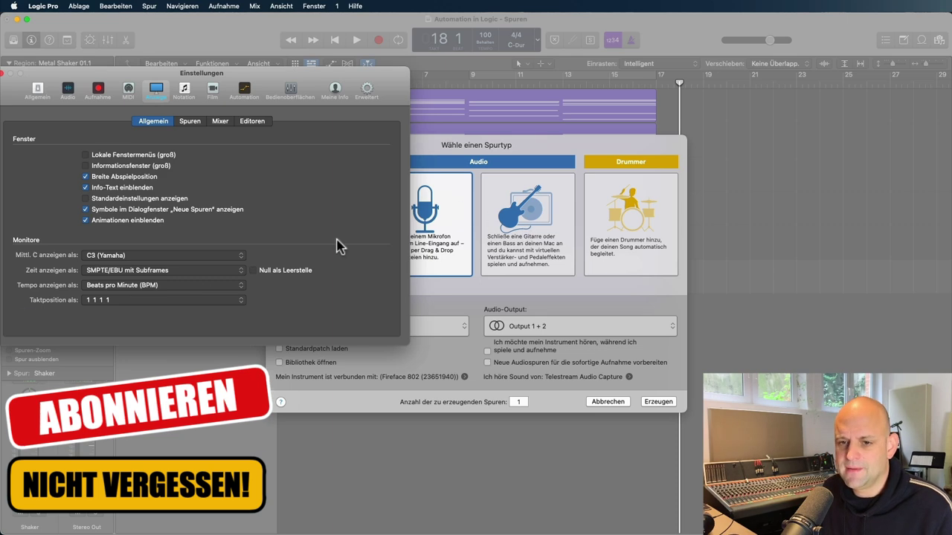
Step: Turn off "Symbole im Dialogfenster „Neue Spuren“ anzeigen" again and cancel the new-track dialog
left_click(86, 210)
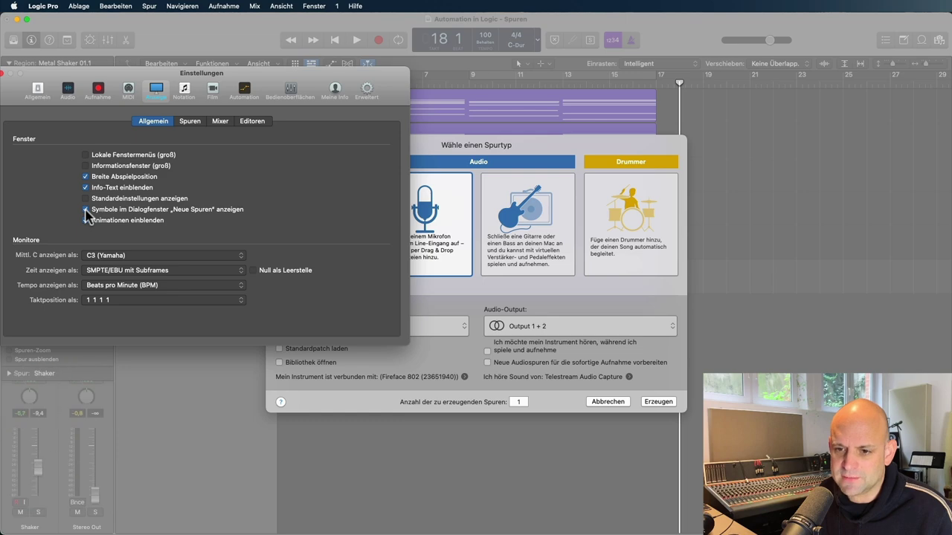
left_click(85, 211)
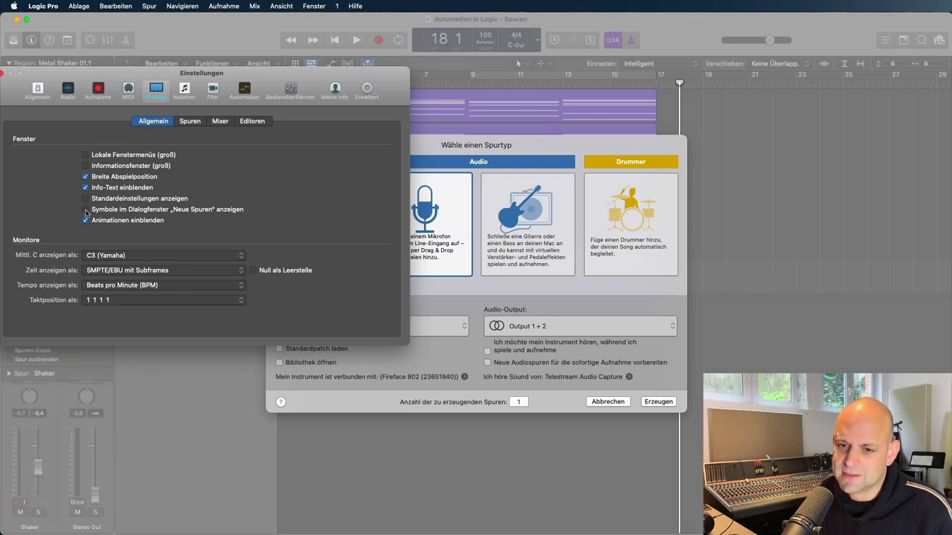
left_click(608, 404)
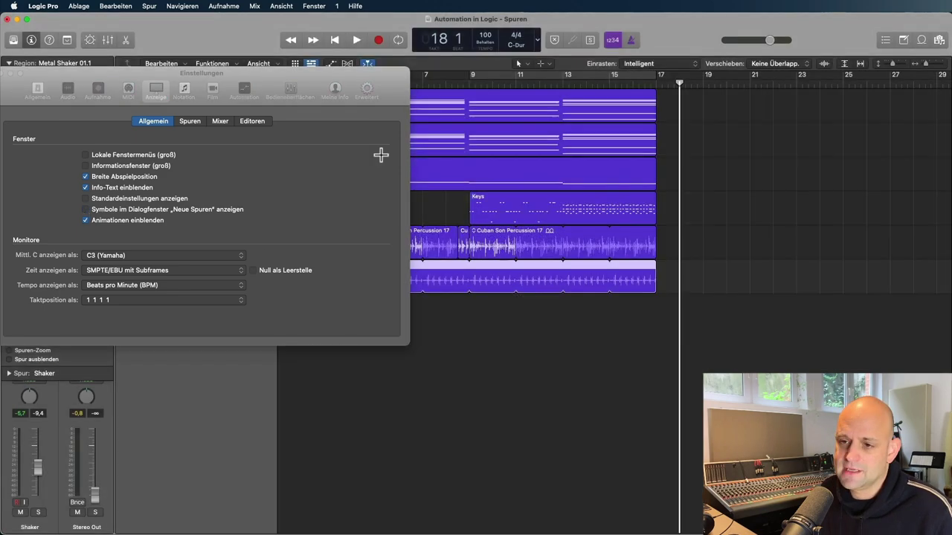
Step: Go to the Spuren display settings and review the Spurfarbe choices, keeping Statisch
left_click_drag(241, 80, 536, 51)
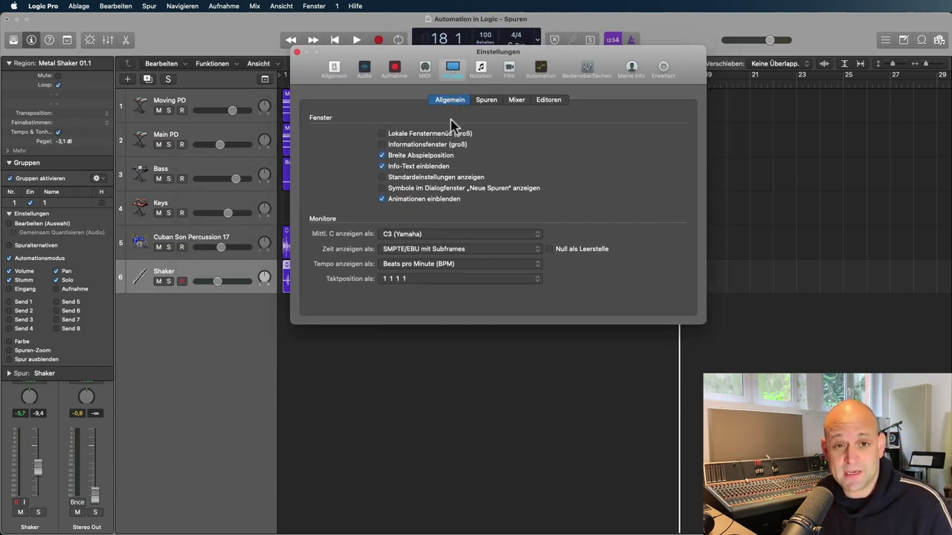
left_click(487, 100)
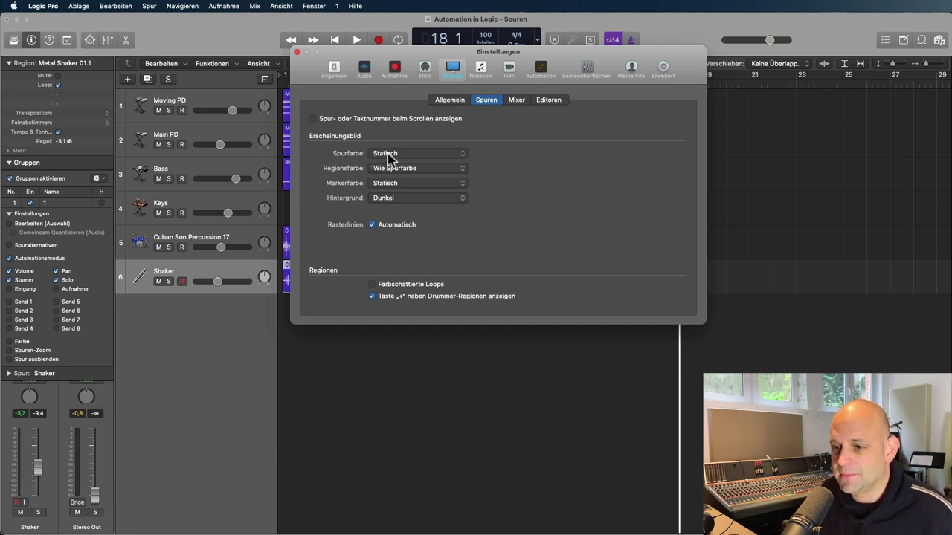
left_click(464, 156)
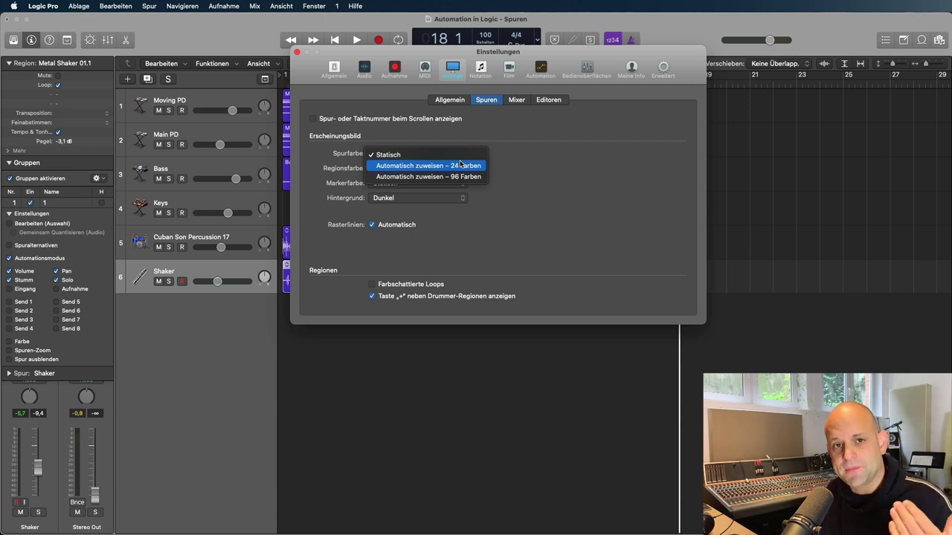
left_click(424, 155)
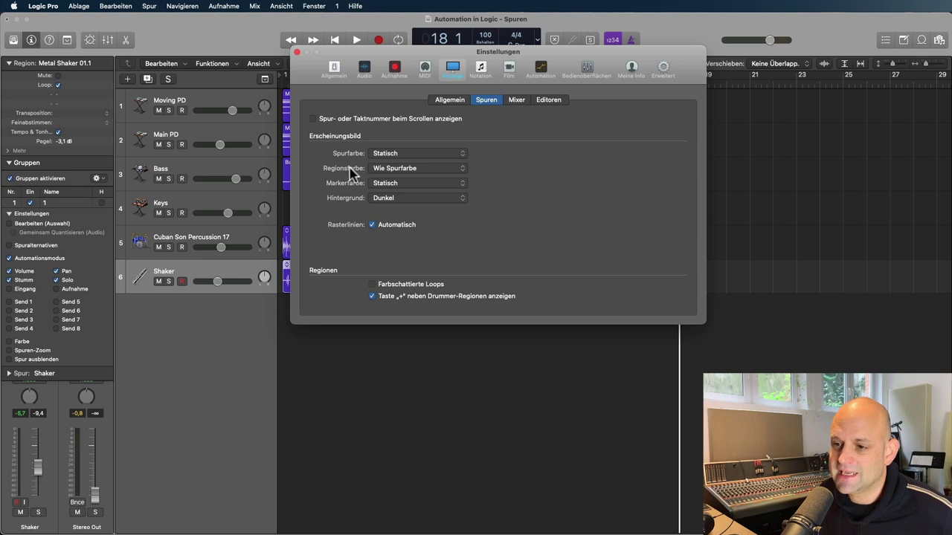
Step: Set Regionsfarbe to Einzeln in the Spuren display settings
left_click(460, 171)
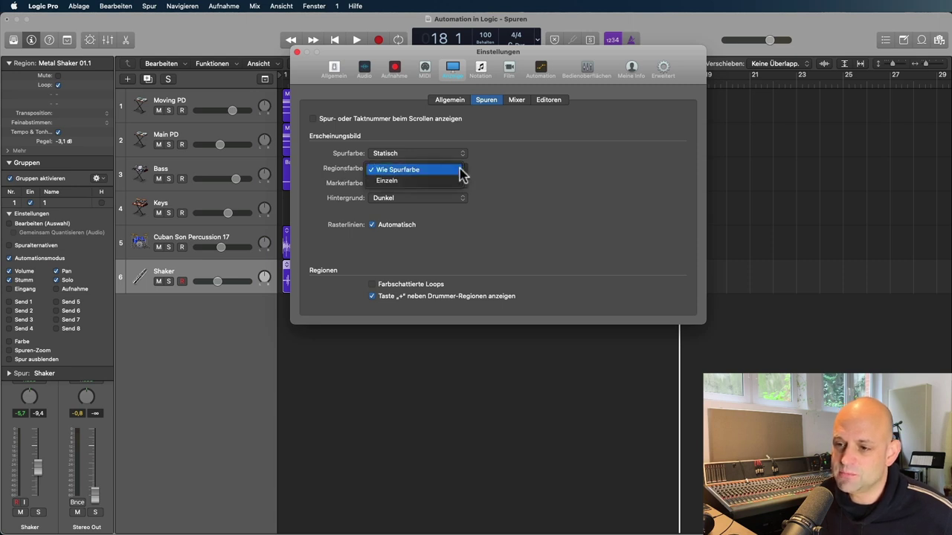
left_click(409, 182)
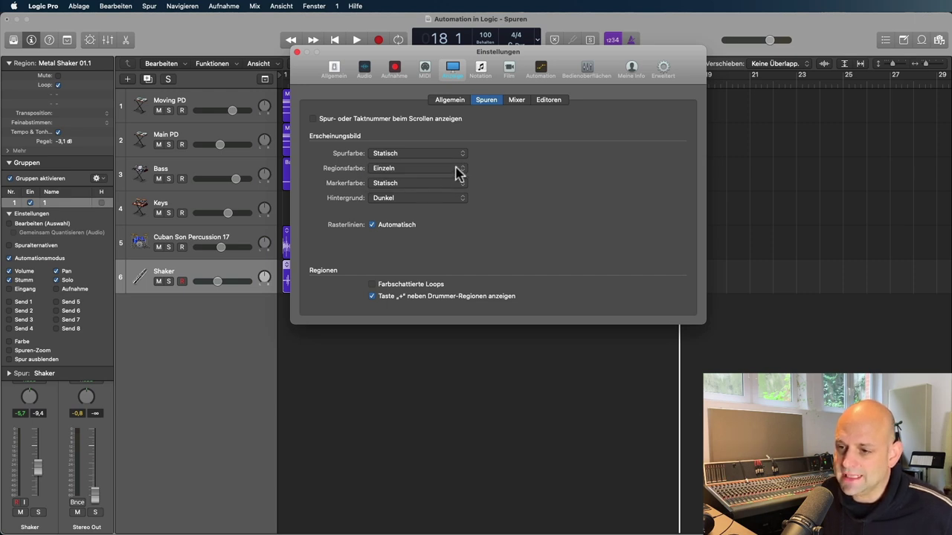
left_click(458, 172)
left_click(517, 250)
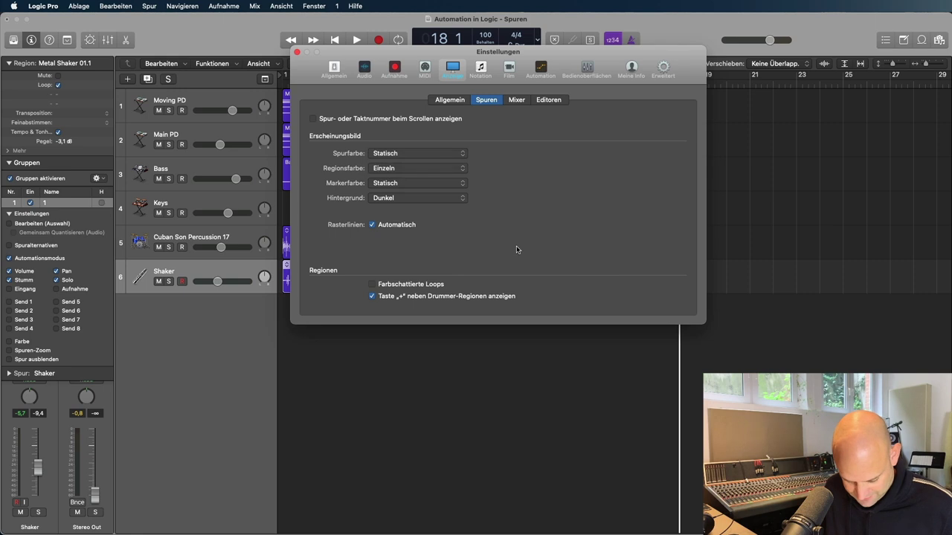
Step: Show the mixer and open the color palette for the Bass channel strip, keeping the arrangement's regions in view
key("x")
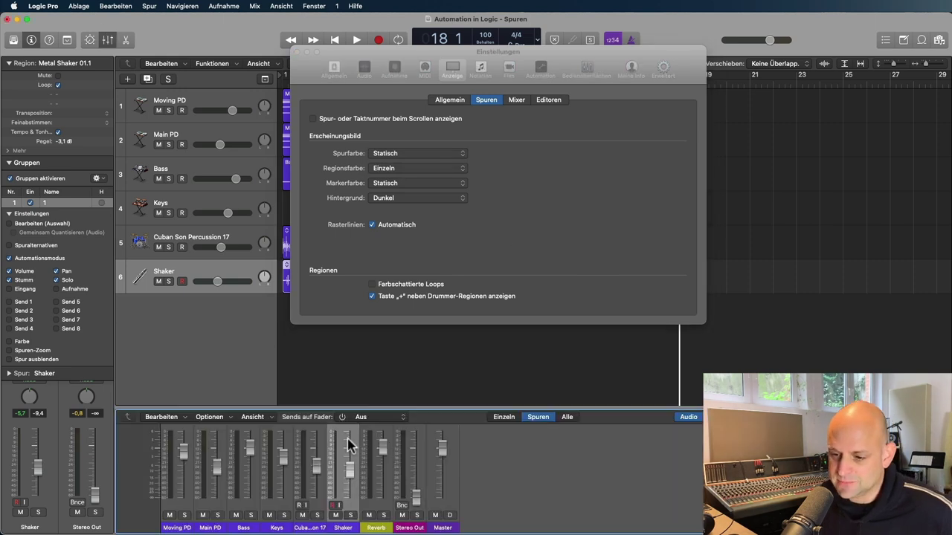
left_click(243, 528)
key("alt+c")
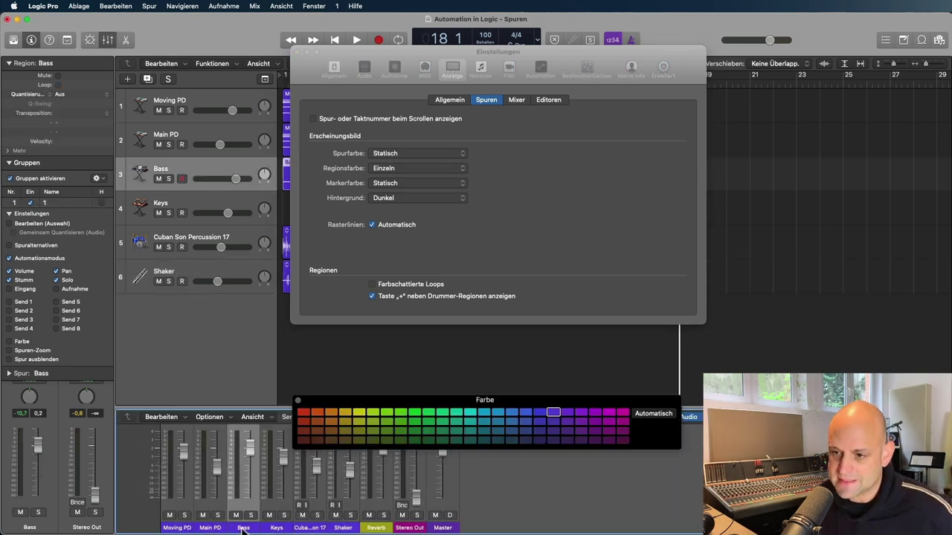
left_click_drag(354, 57, 505, 36)
Step: Try red and blue on the Bass channel strip to compare with its region, then restore the violet color
left_click(303, 414)
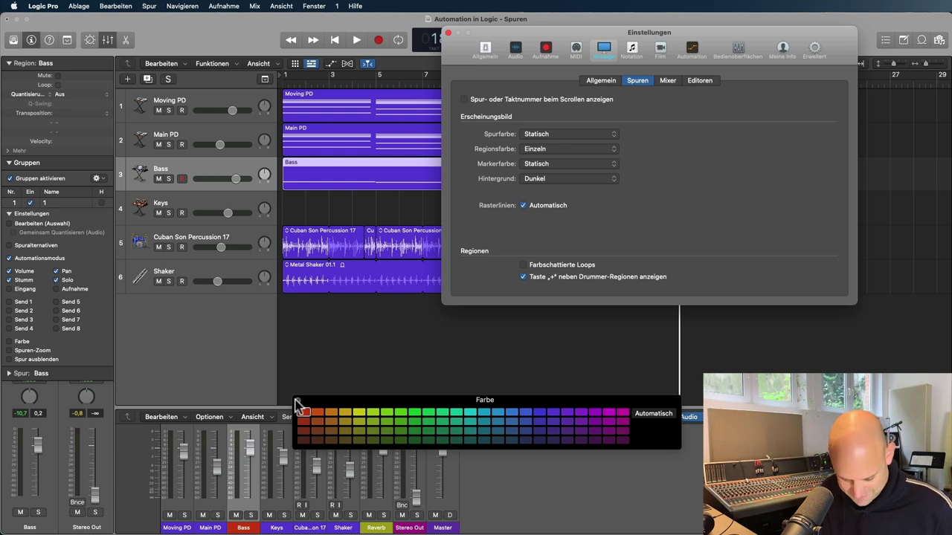
left_click(537, 415)
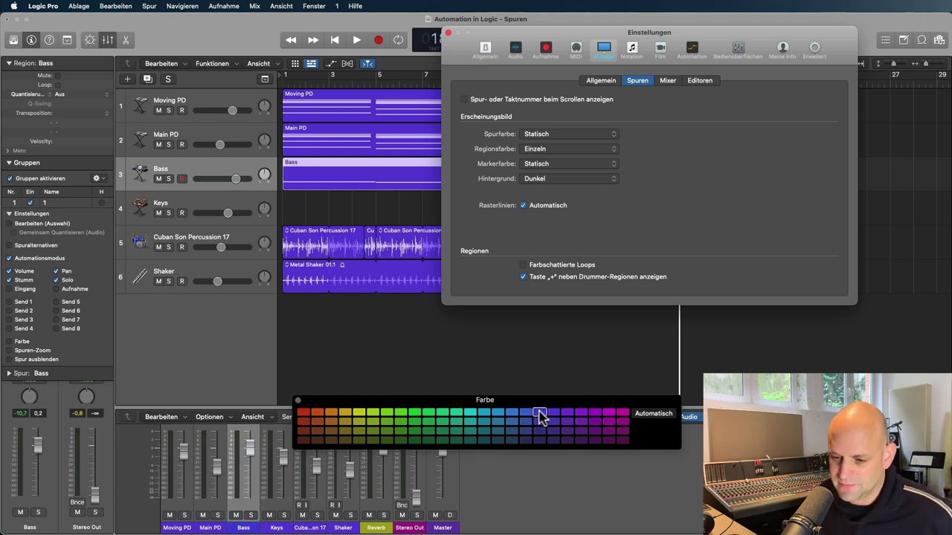
left_click(552, 414)
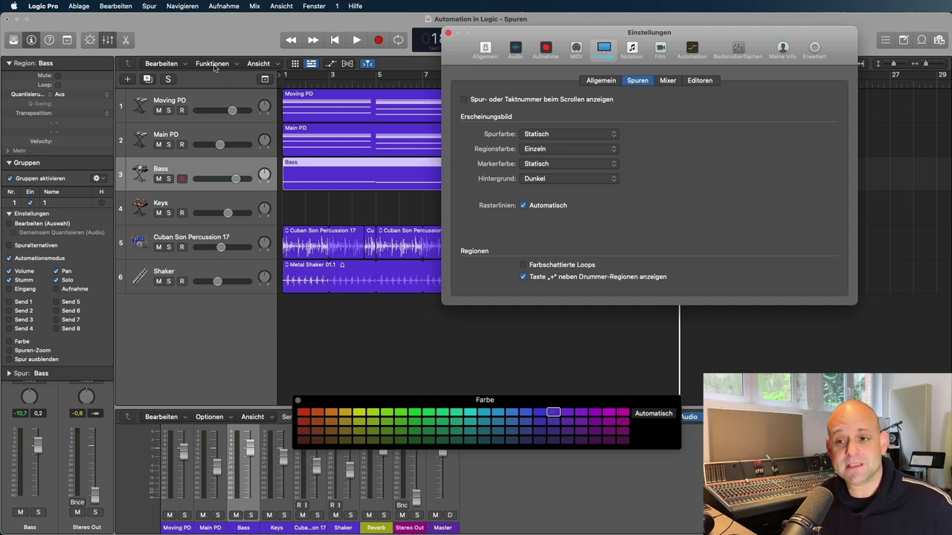
Step: Set Regionsfarbe to "Wie Spurfarbe", color the Bass channel strip magenta, and close the color palette
left_click(562, 150)
left_click(548, 141)
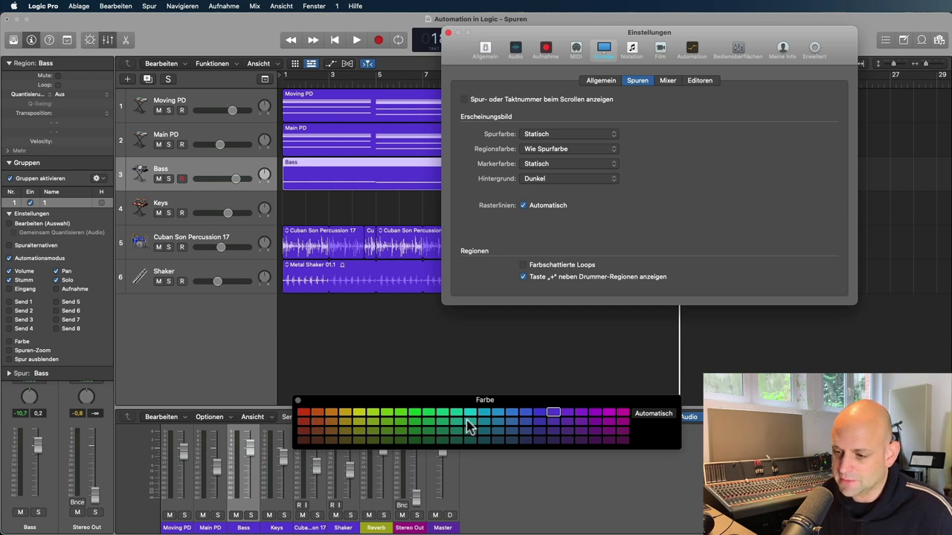
left_click(623, 413)
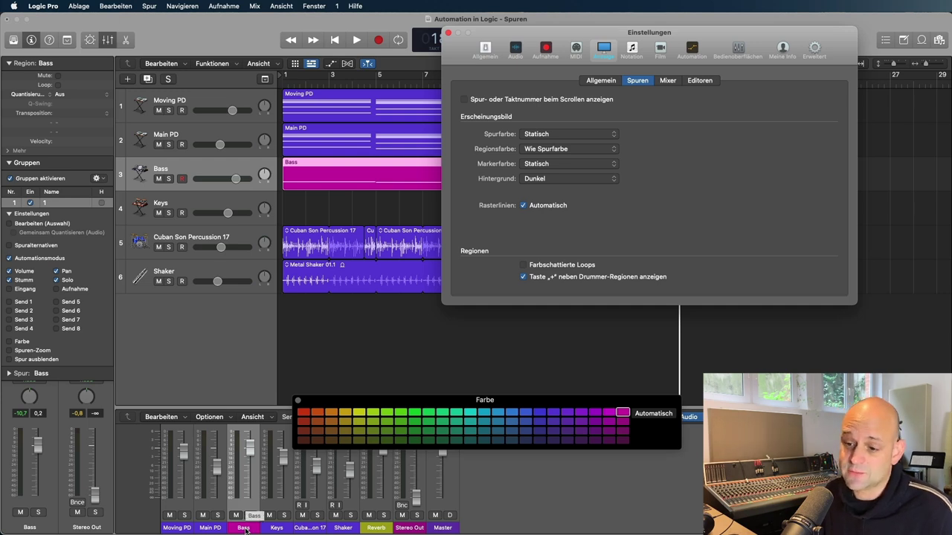
left_click(297, 401)
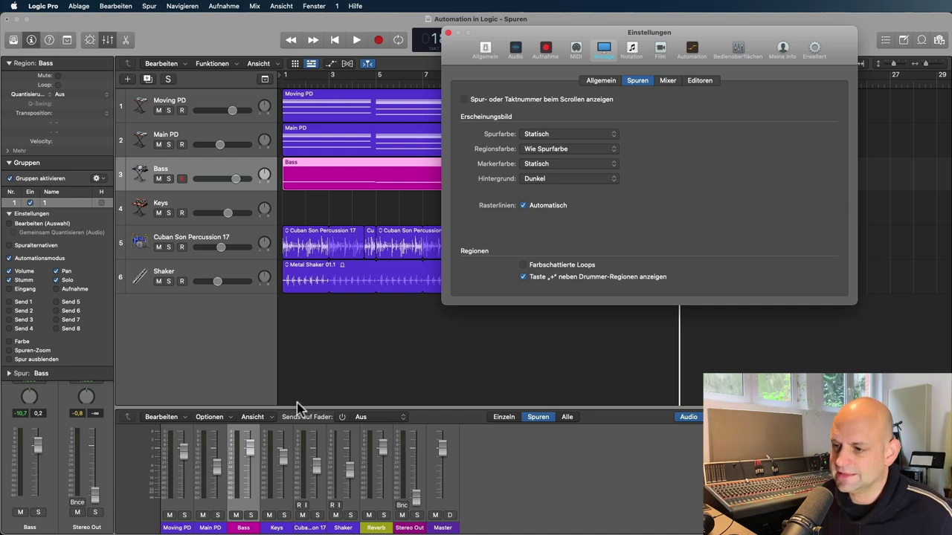
Step: Check the Markerfarbe choices, keeping Statisch, and hide the mixer
left_click(613, 163)
left_click(645, 151)
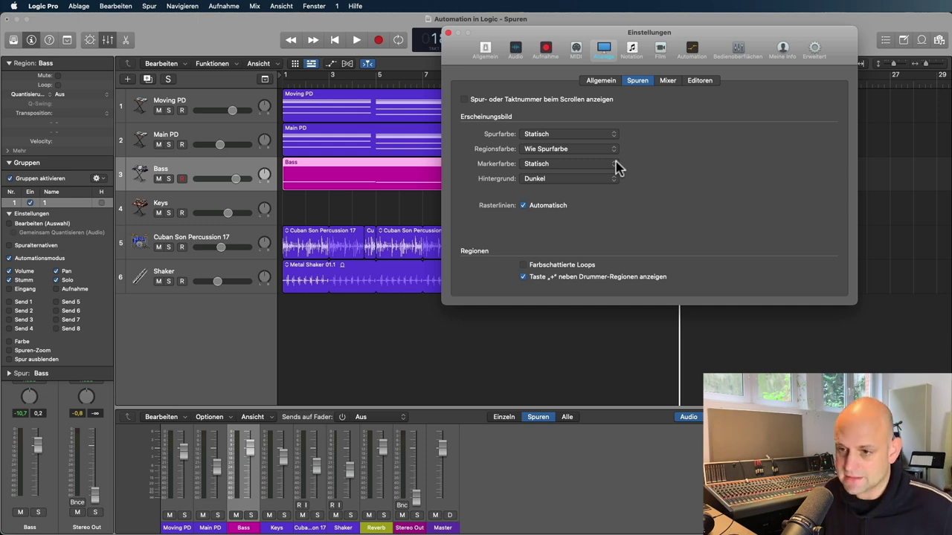
key("x")
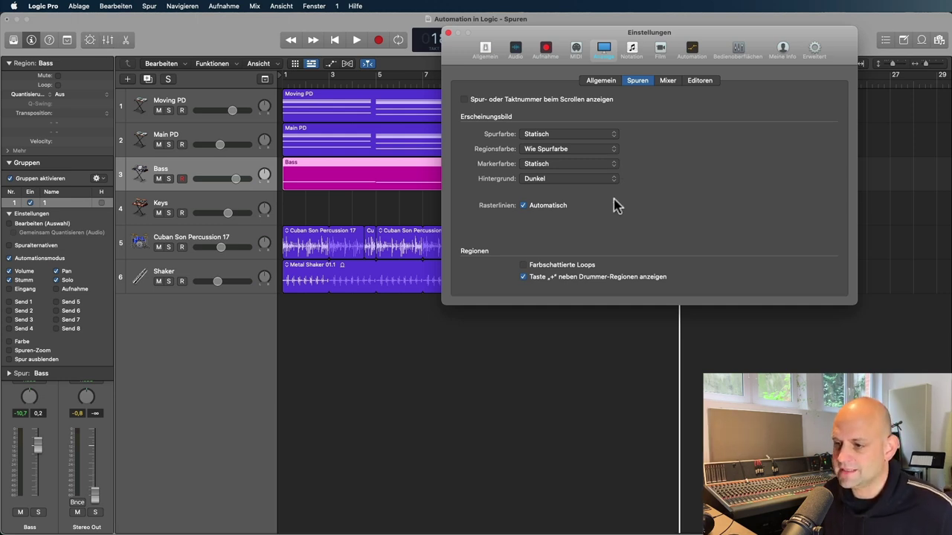
Step: Move the settings window clear of the track headers and set the track area's Hintergrund to Hell
left_click_drag(722, 37, 511, 37)
left_click(404, 178)
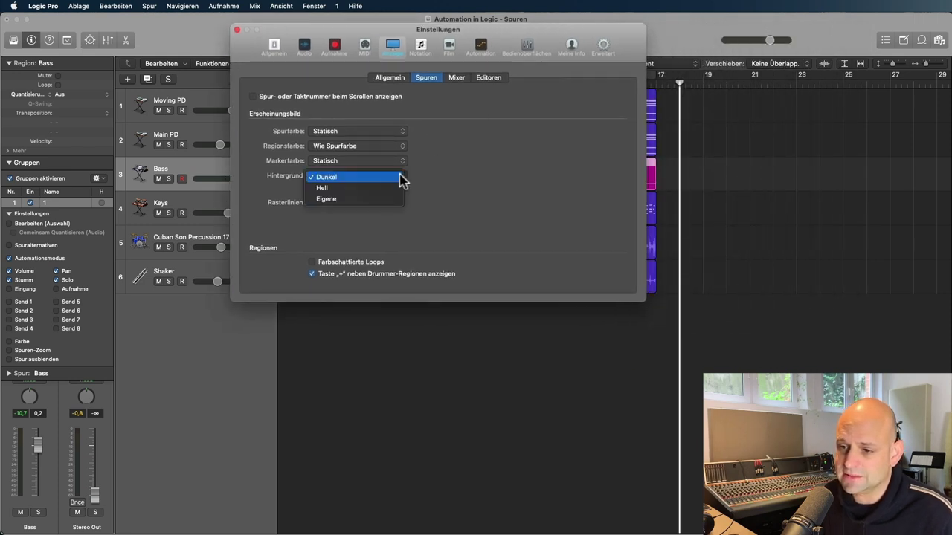
left_click(371, 190)
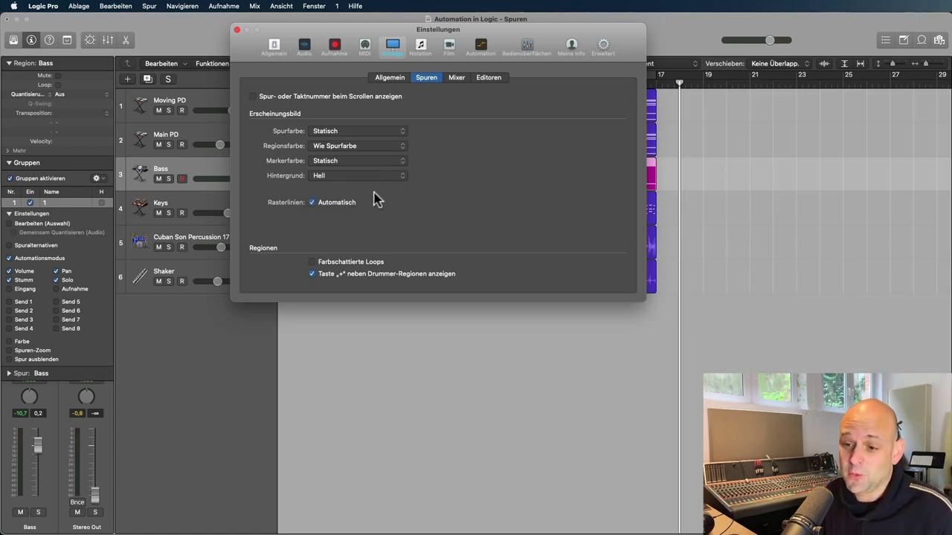
Step: Turn off automatic Rasterlinien, disable Schwarz for the horizontal and vertical lines, and try lower intensities for both
left_click(313, 203)
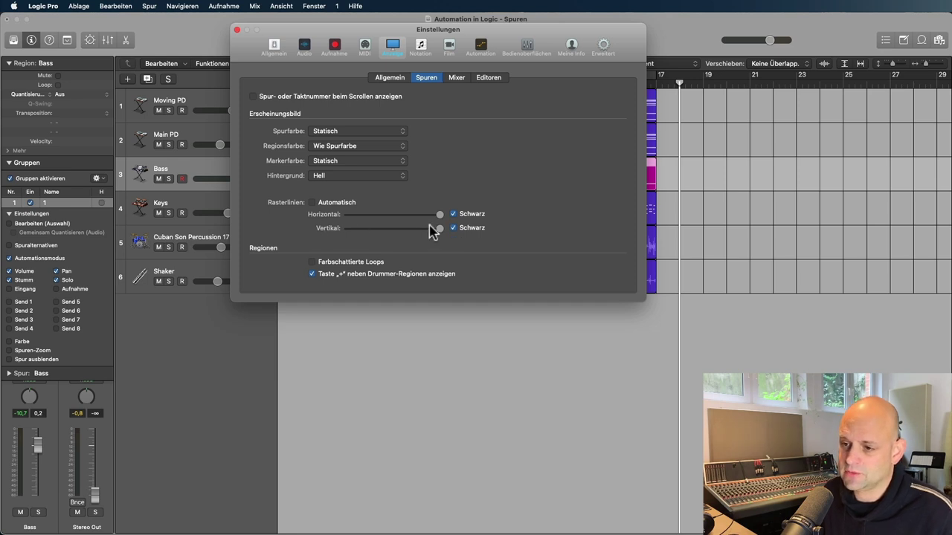
left_click(453, 214)
left_click(453, 227)
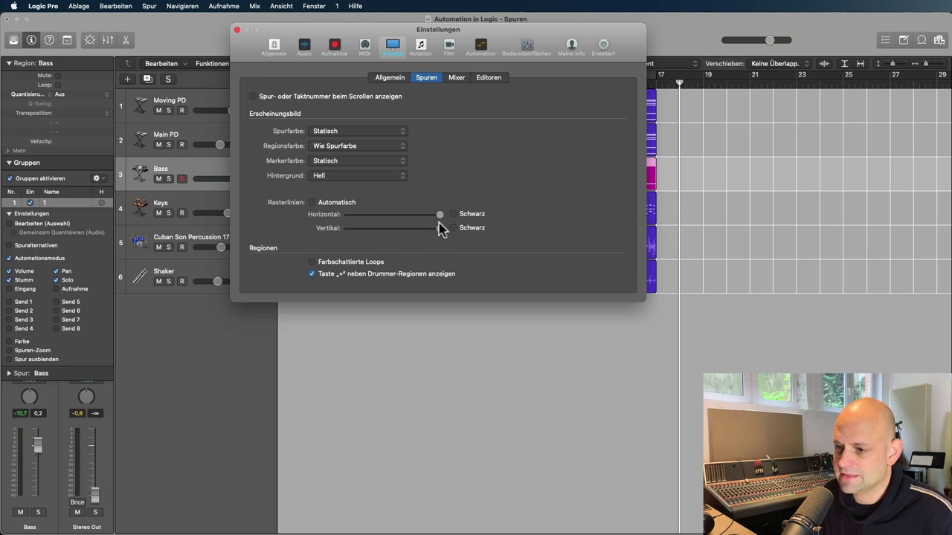
left_click_drag(440, 215, 376, 218)
mouse_move(440, 228)
left_mouse_down()
mouse_move(375, 231)
mouse_move(423, 235)
left_mouse_up()
left_click_drag(375, 216, 427, 215)
Step: Enable Schwarz for the horizontal and vertical grid lines and raise the horizontal line intensity
left_click(453, 214)
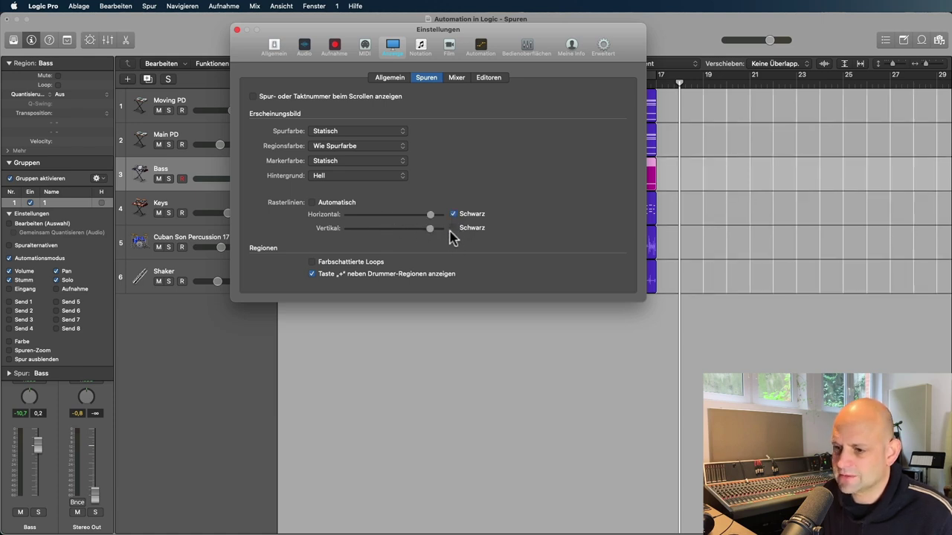
left_click(453, 227)
left_click_drag(432, 216, 439, 218)
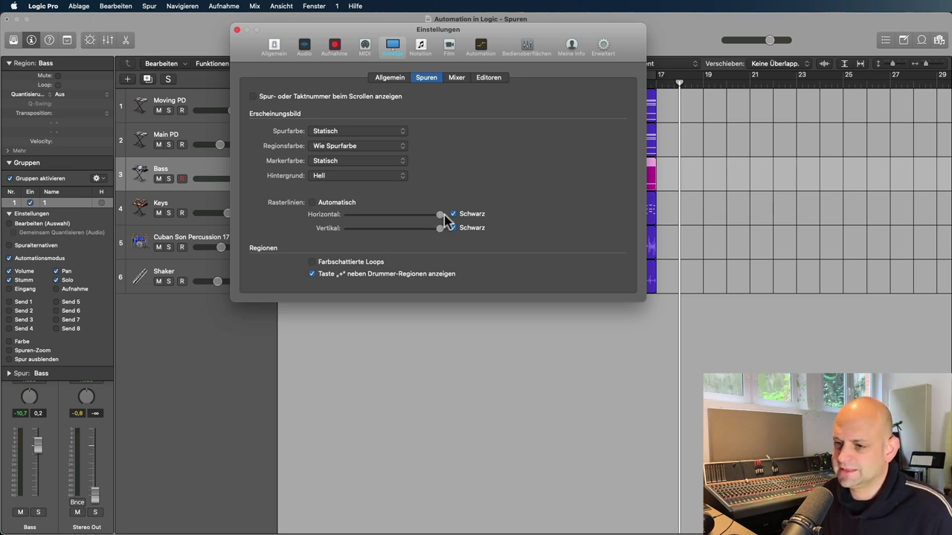
Step: Set Hintergrund to Eigene and try different brightness levels for the track area background
left_click(398, 179)
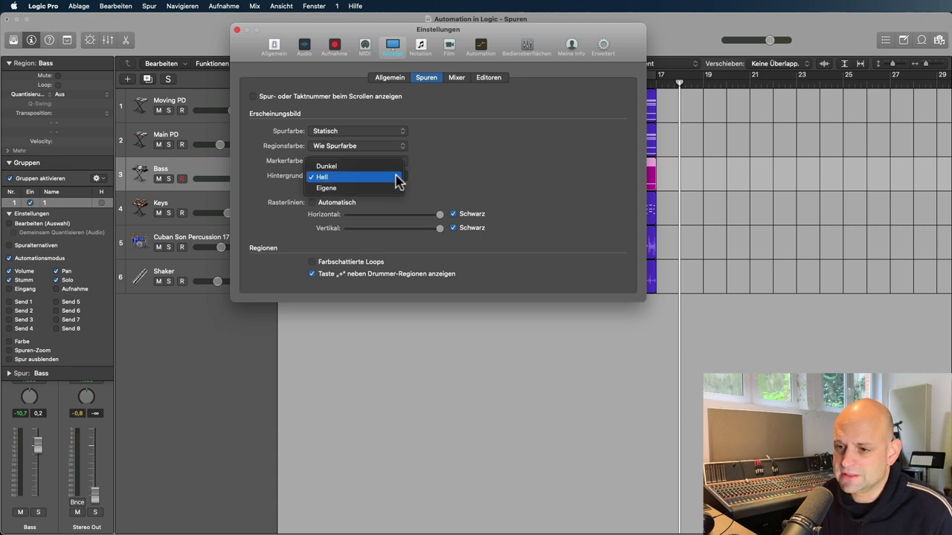
left_click(378, 188)
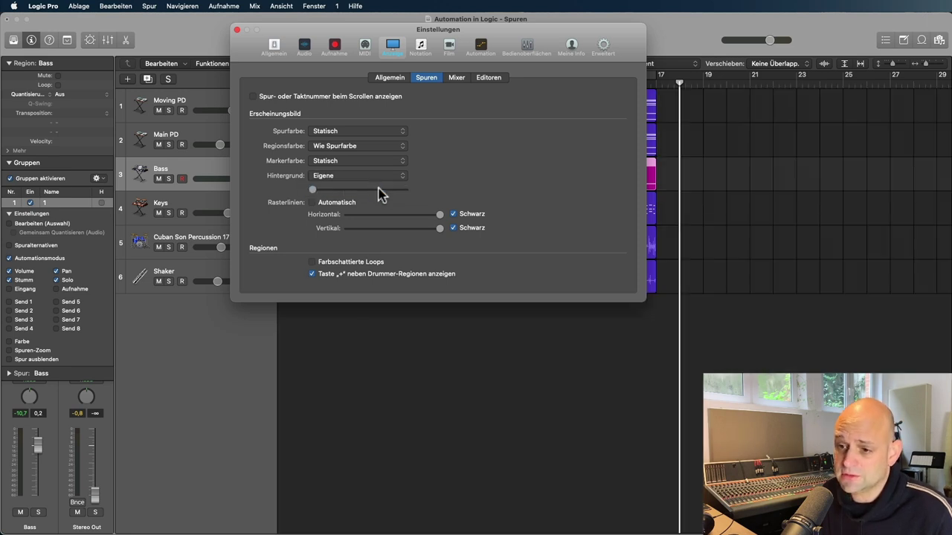
left_click_drag(315, 190, 351, 190)
Step: Set Hintergrund to Dunkel and turn on automatic Rasterlinien
left_click(395, 177)
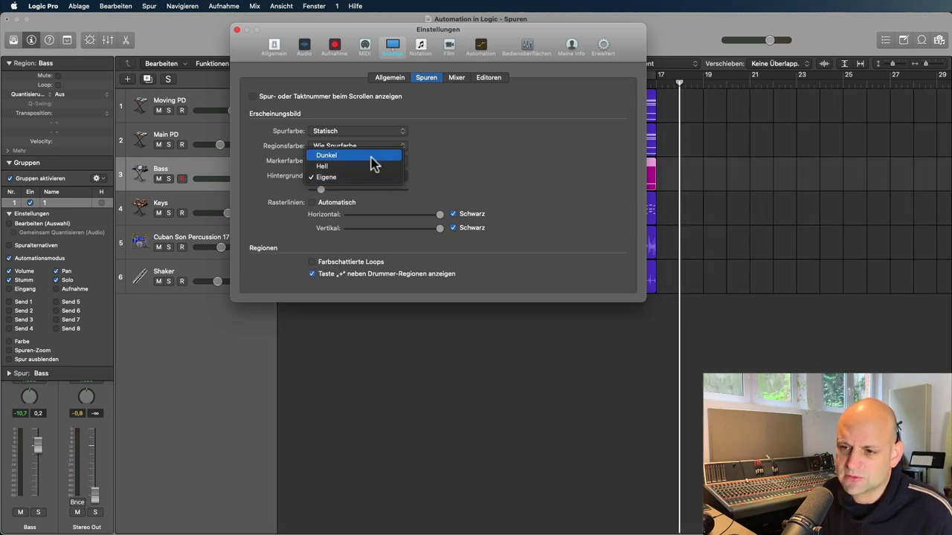
left_click(372, 158)
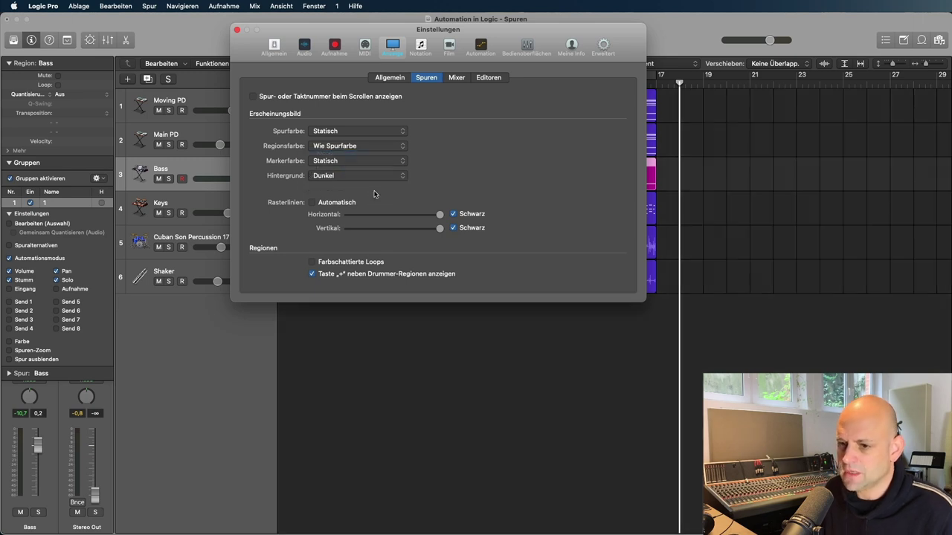
left_click(313, 203)
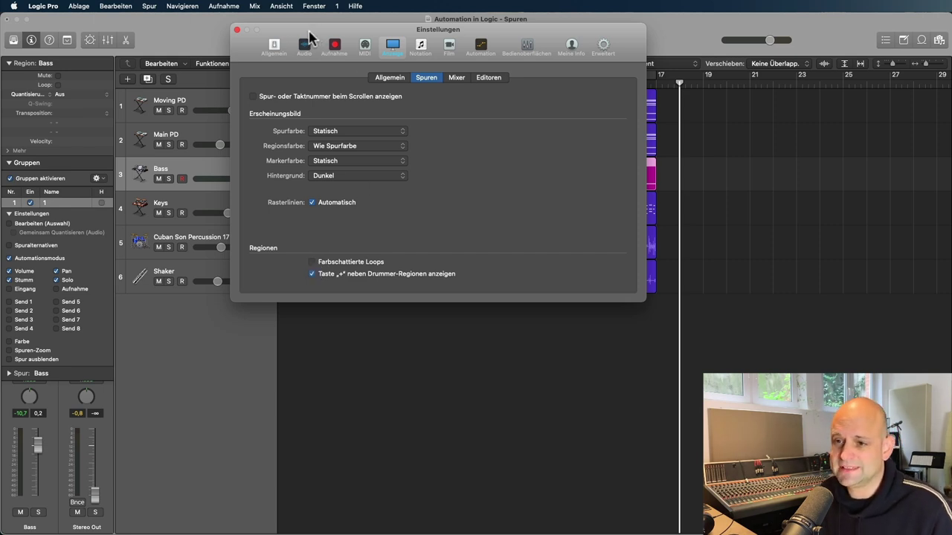
Step: Uncover the looped percussion regions, select the Cuban Son Percussion 17 track, and compare Farbschattierte Loops on and off, leaving it enabled
left_click_drag(307, 33, 577, 35)
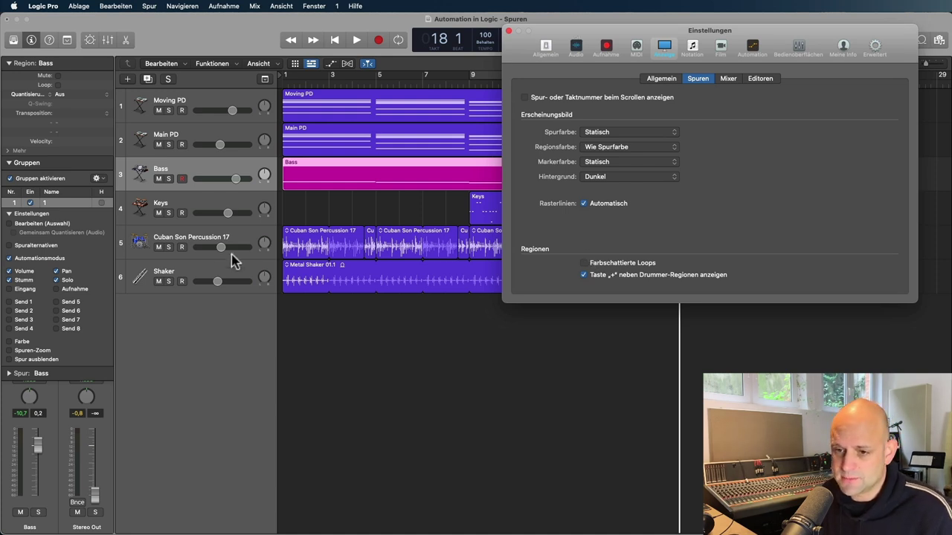
left_click(201, 243)
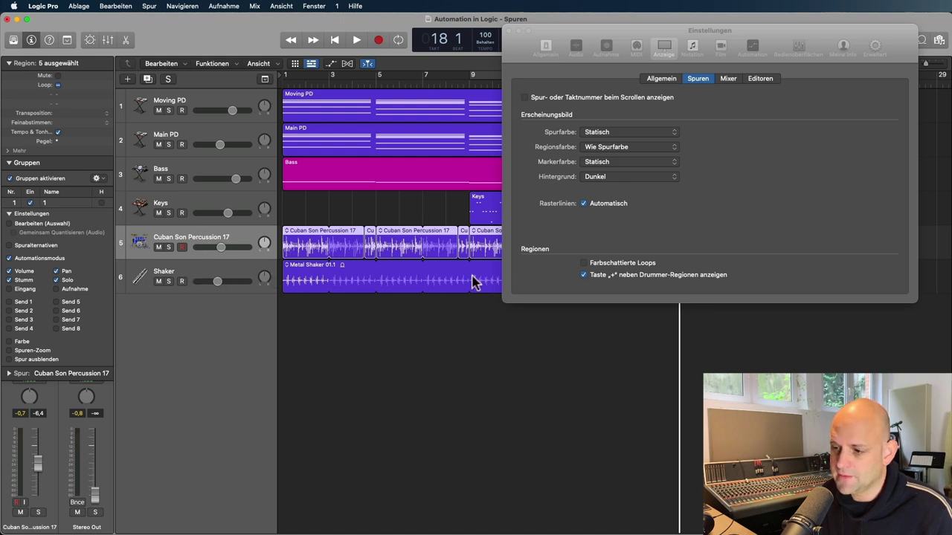
left_click(585, 264)
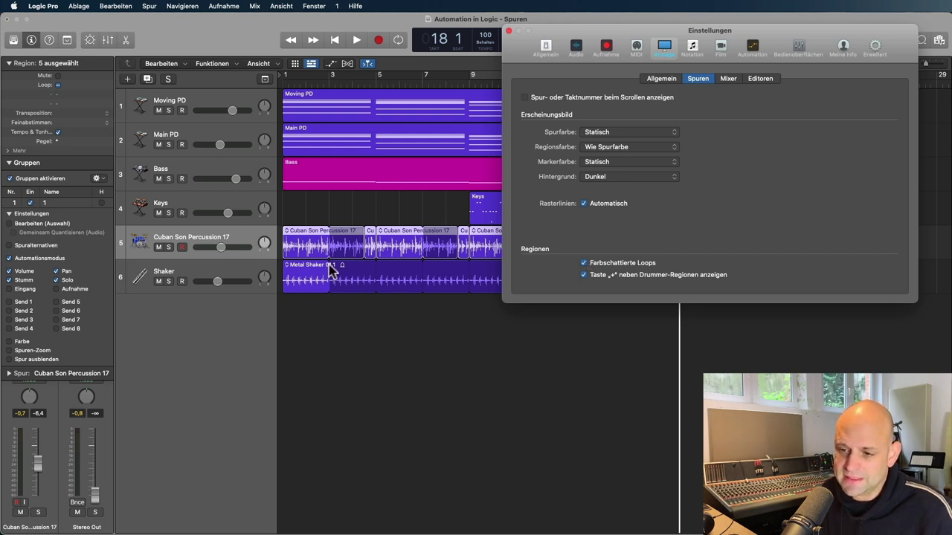
left_click(585, 263)
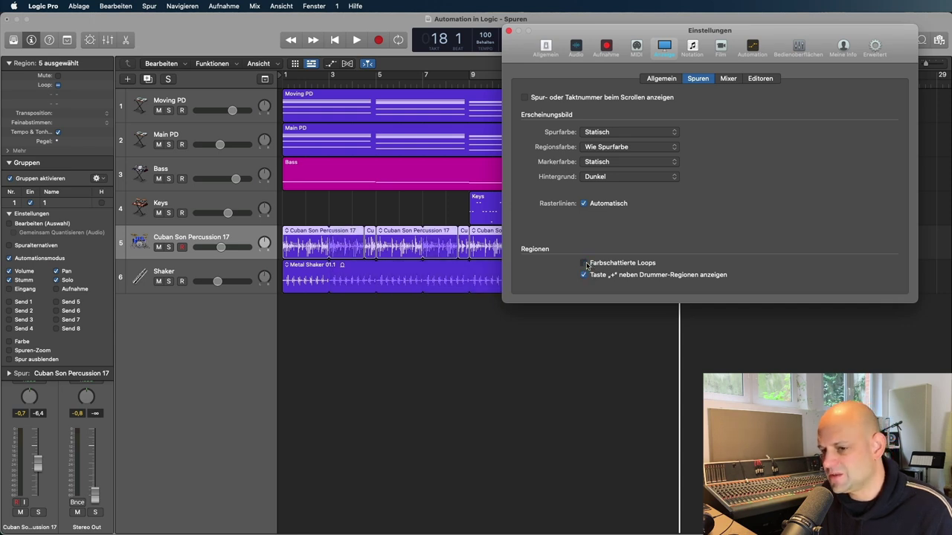
left_click(585, 263)
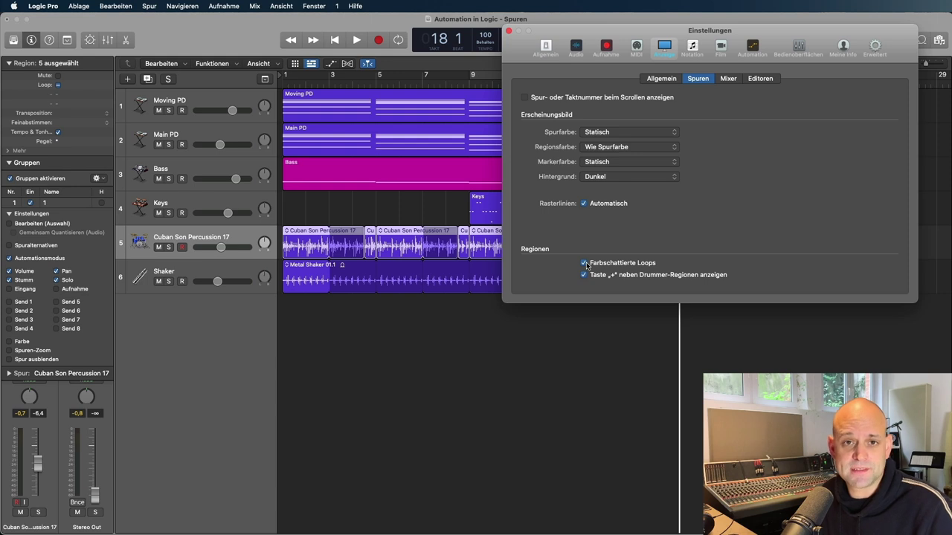
Step: Switch to the Mixer display settings, reposition the settings window, and show the mixer below the tracks
left_click(728, 79)
left_click_drag(598, 31, 421, 24)
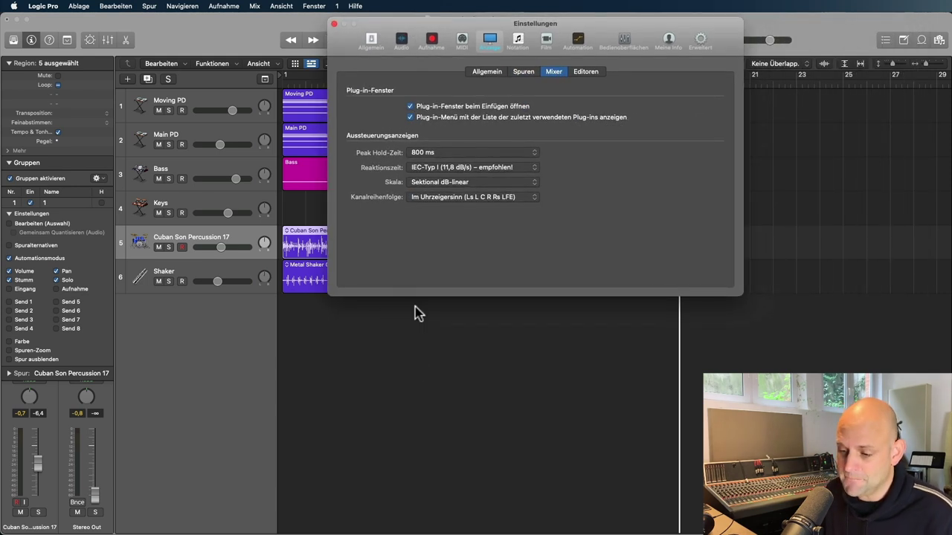
left_click(435, 427)
key("x")
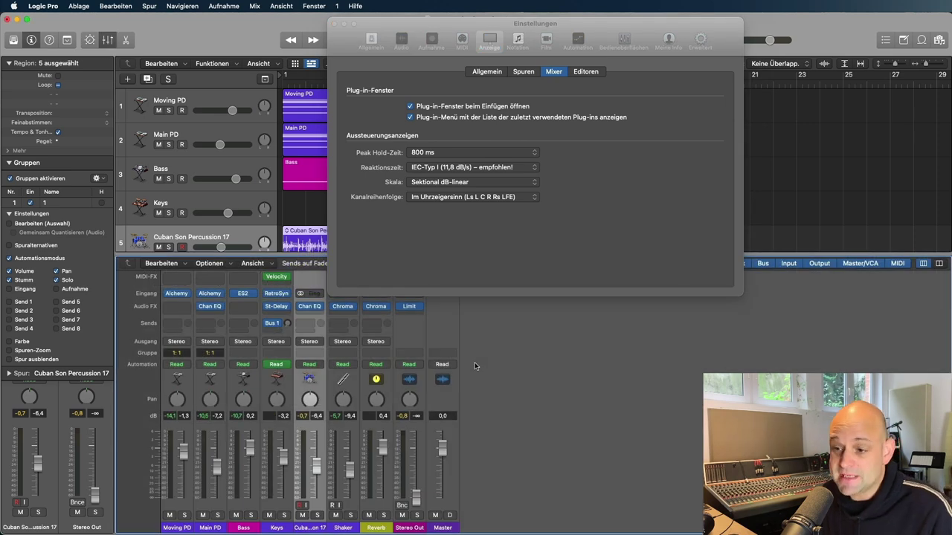
Step: Set the cycle range to the first Moving PD region and start playback to watch the channel meters
left_click(301, 102)
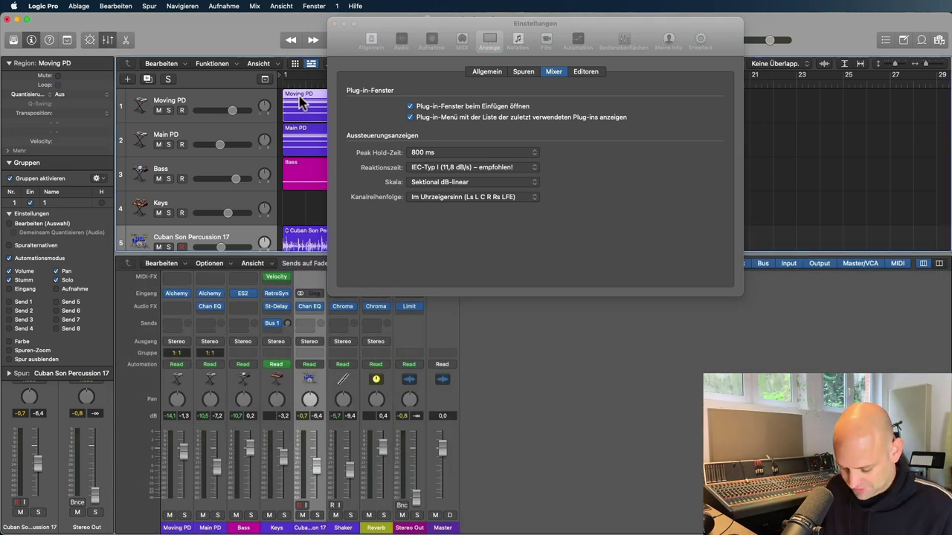
key("u")
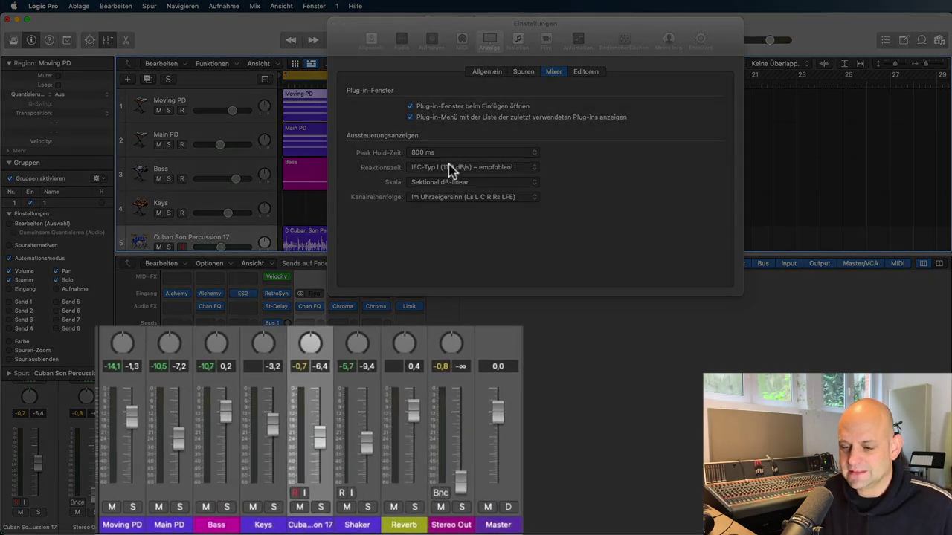
key("space")
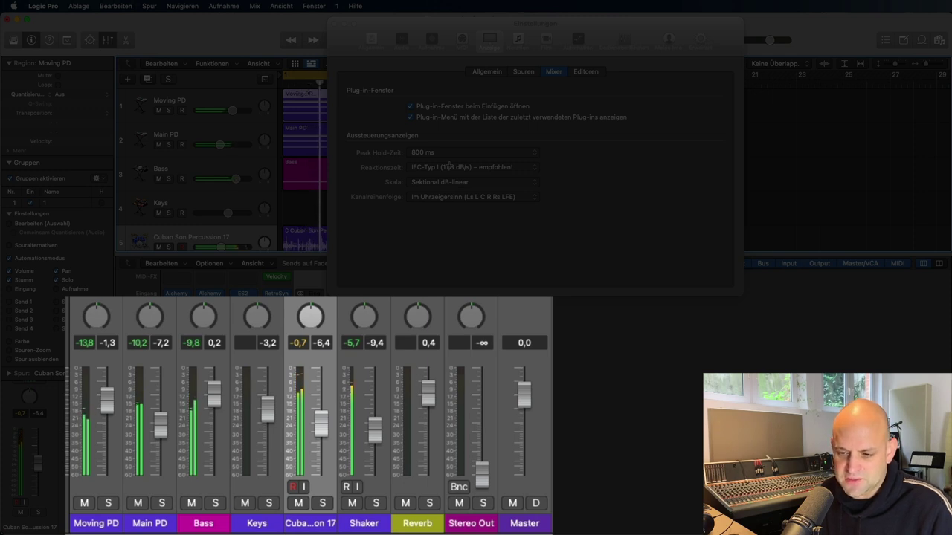
Step: Compare the meters with Reaktionszeit at Sehr langsam (4 dB/s) and Sehr schnell (50 dB/s), then restore IEC-Typ I (11,8 dB/s)
left_click(534, 169)
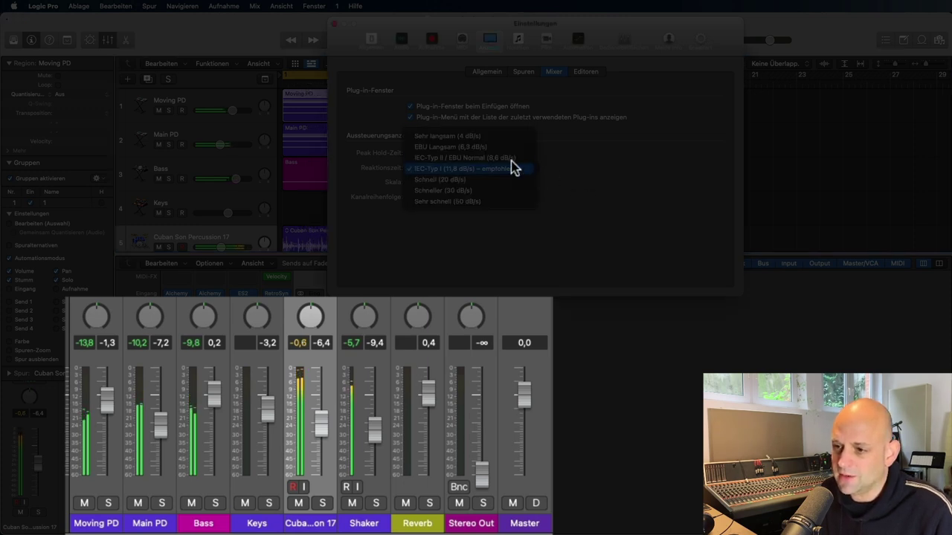
left_click(461, 138)
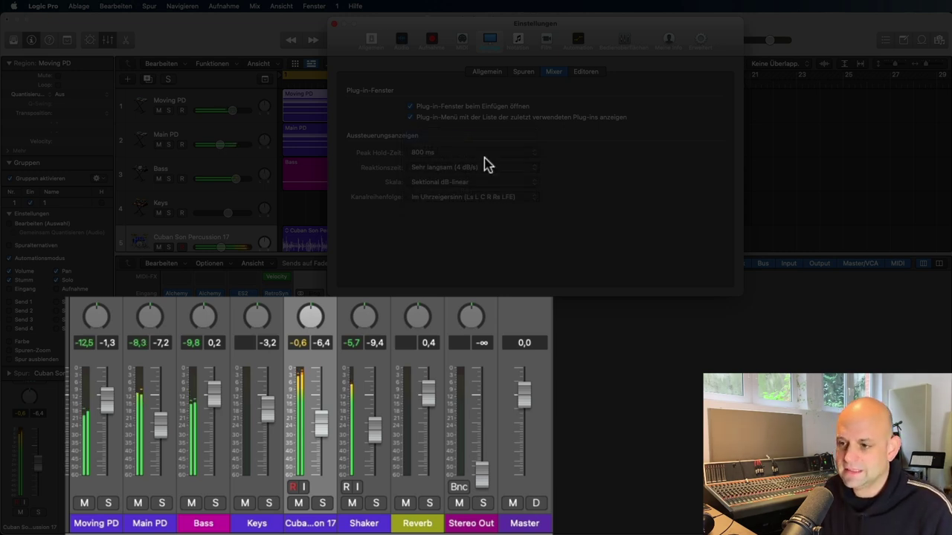
left_click(535, 169)
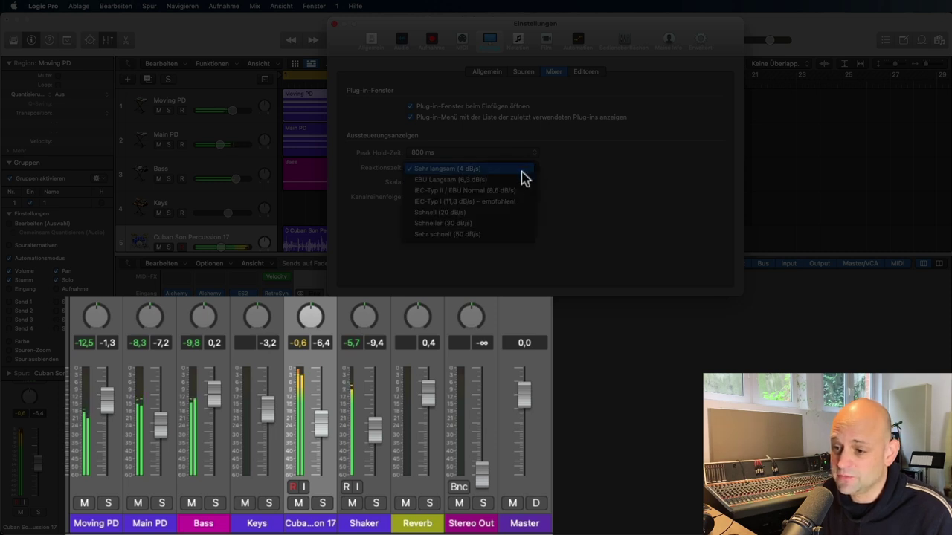
left_click(473, 232)
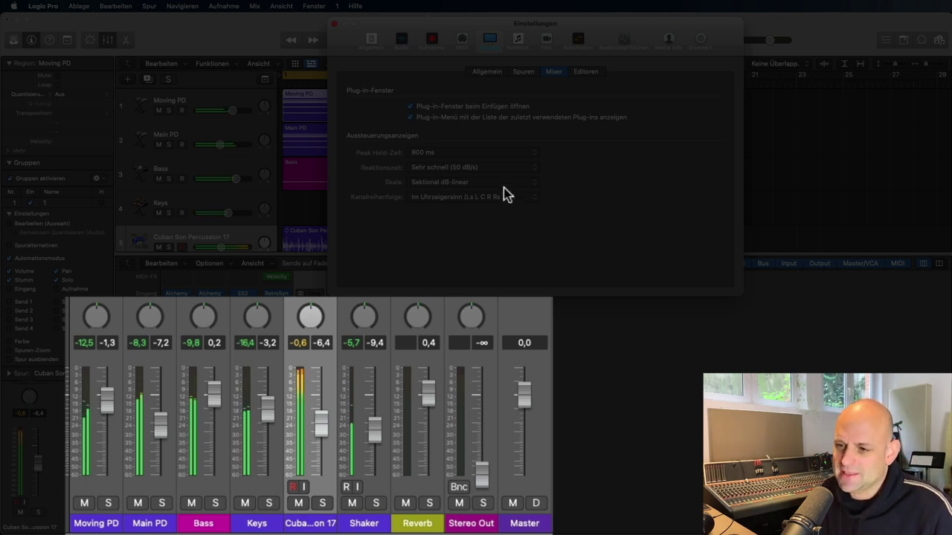
left_click(535, 169)
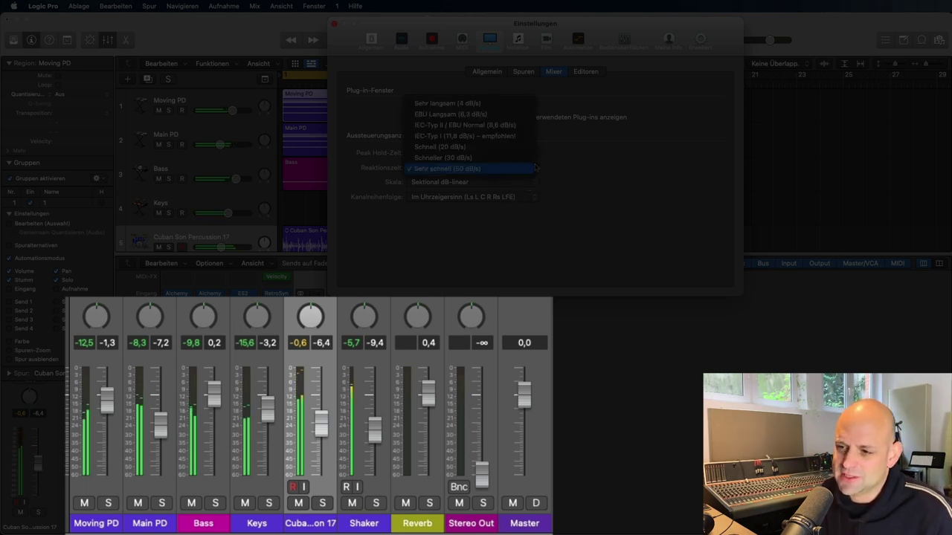
left_click(489, 137)
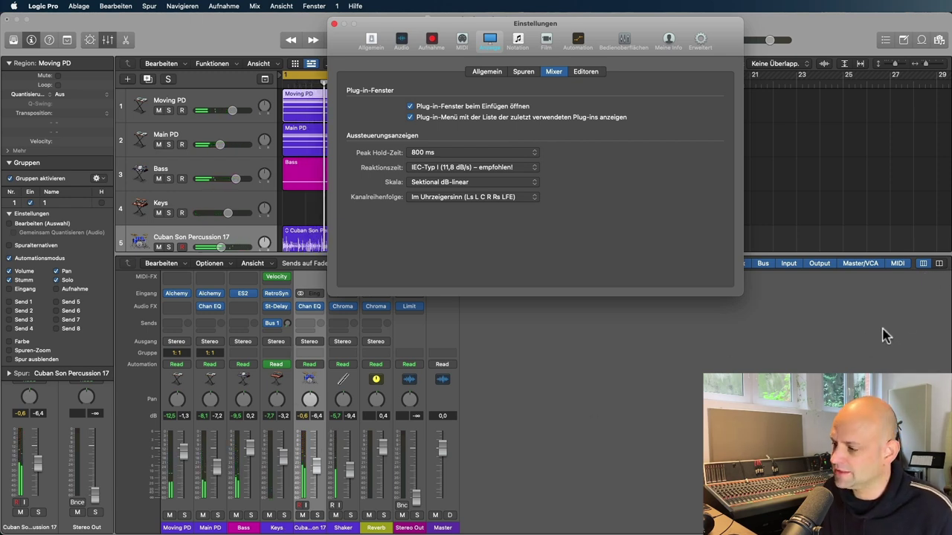
Step: Try the wide channel strips in the mixer, then return to the narrow ones
left_click(940, 265)
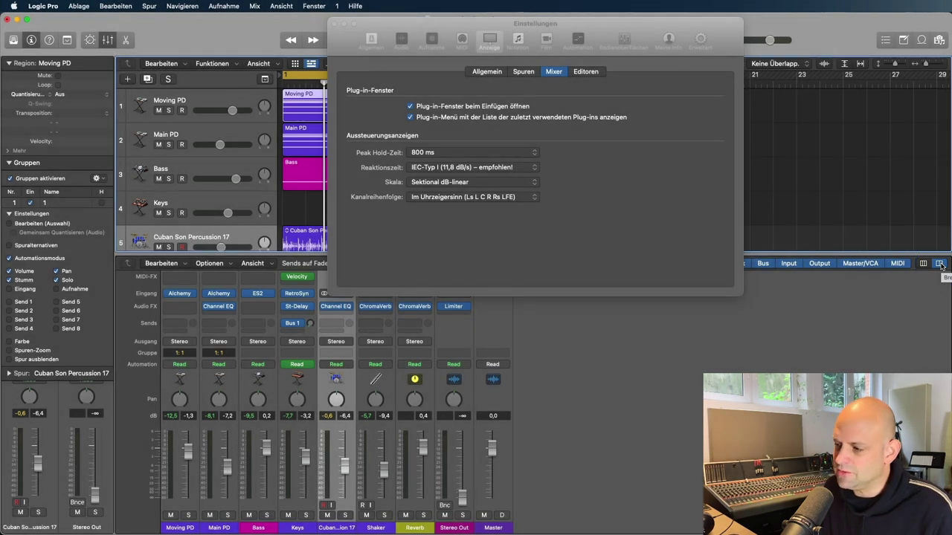
left_click(923, 264)
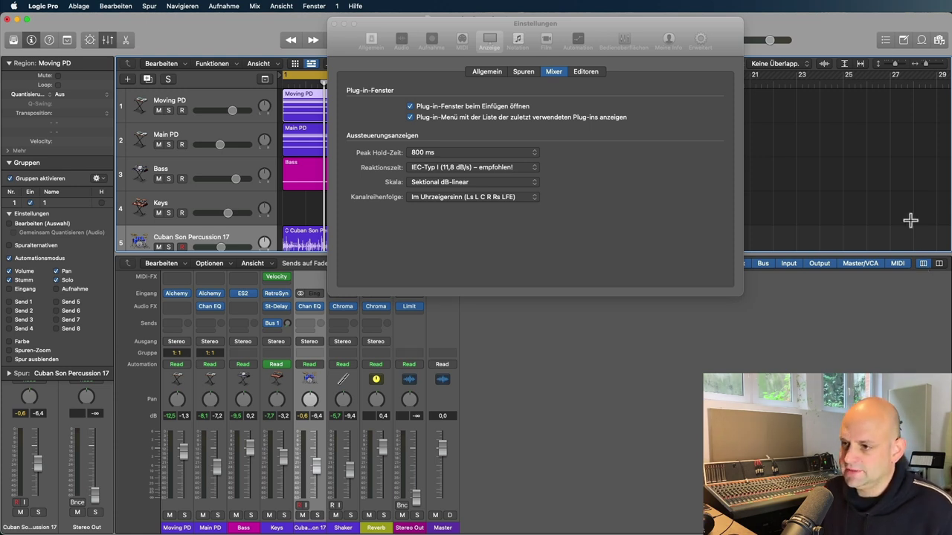
Step: Switch to the Editoren display settings and open the piano roll for the Moving PD region
left_click(593, 74)
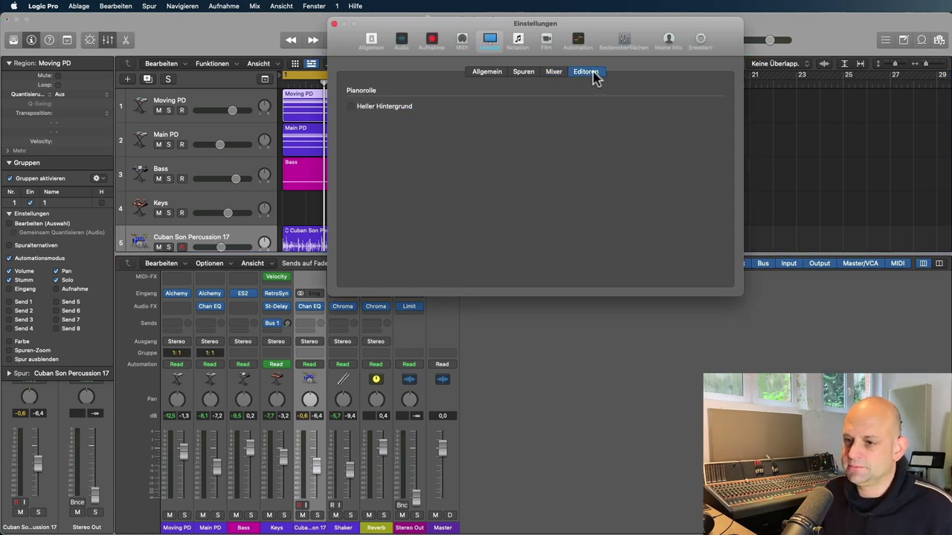
left_click(430, 331)
key("p")
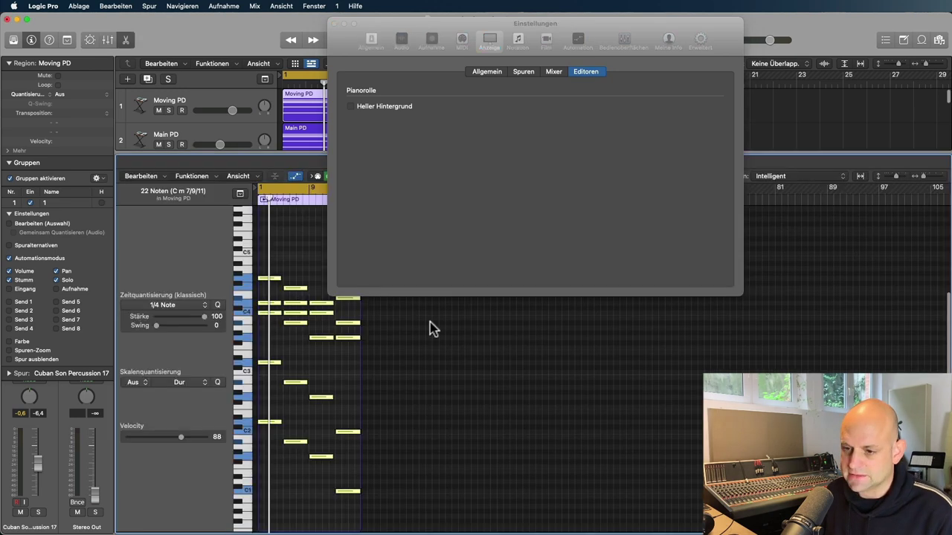
Step: Turn on Heller Hintergrund for the piano roll, enlarge the notes horizontally, and deselect them
left_click(353, 107)
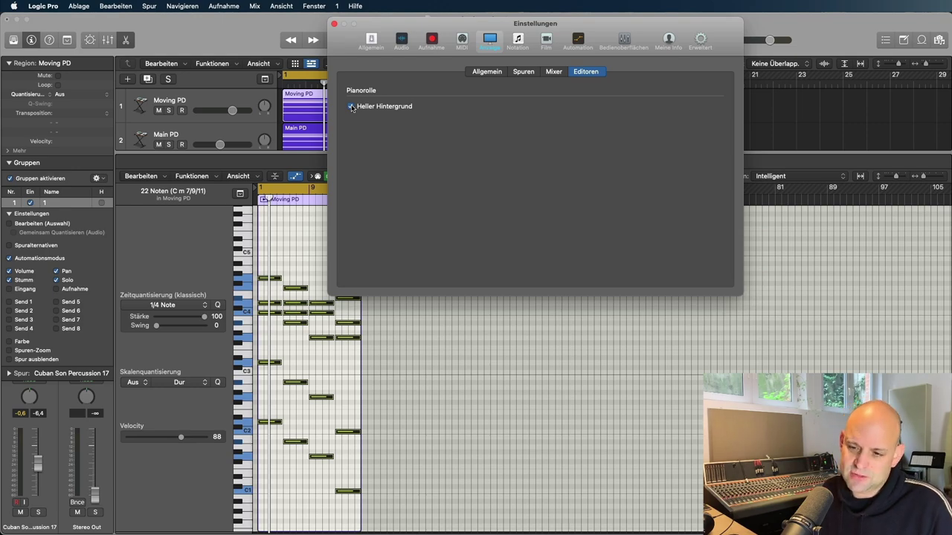
left_click(360, 444, "ctrl+alt")
left_click(343, 345)
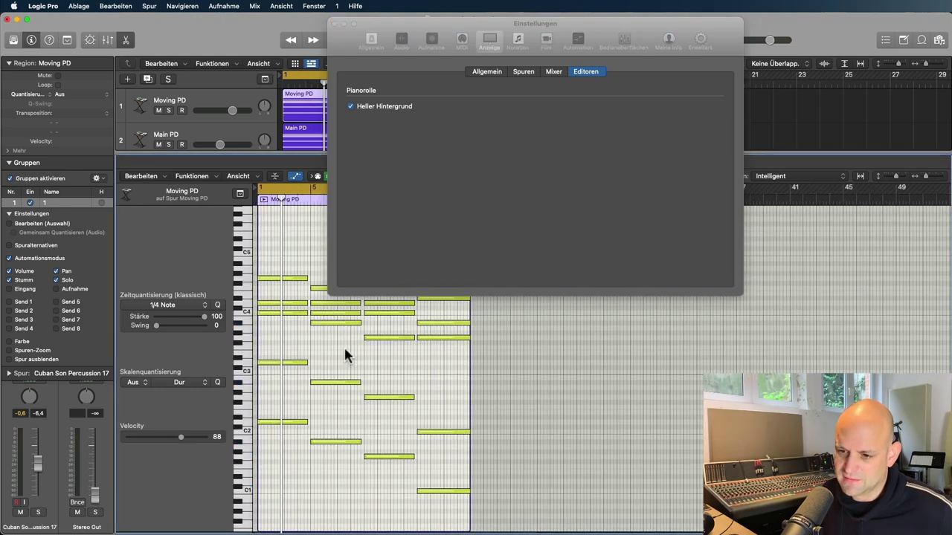
Step: Toggle Heller Hintergrund to compare the piano roll backgrounds, leave it off, and close the settings window
left_click(351, 107)
left_click(351, 107)
left_click(351, 107)
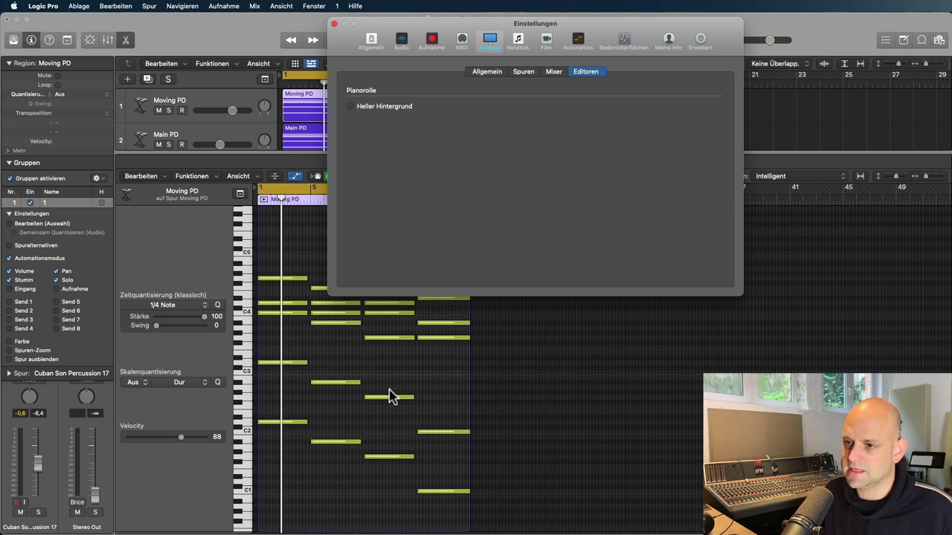
left_click(334, 24)
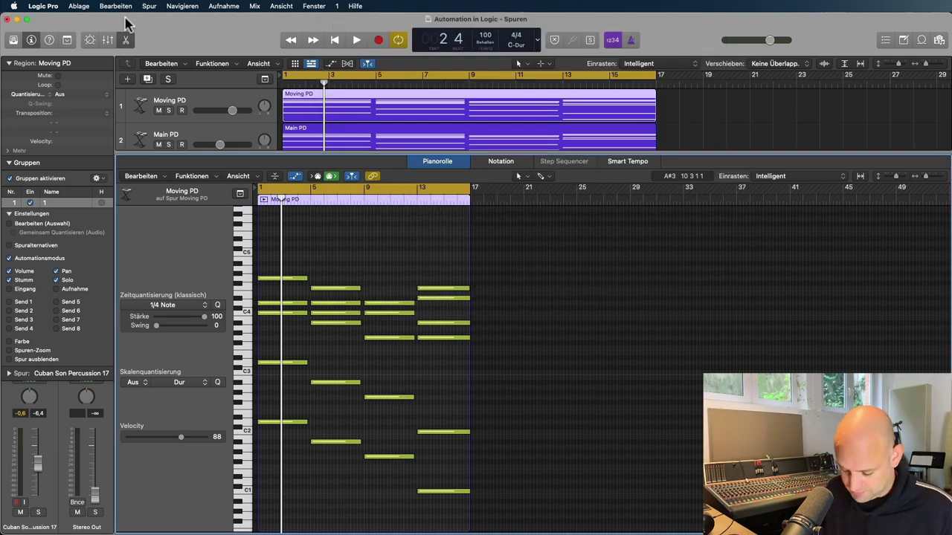
Step: Close the piano roll and open the Tastaturkurzbefehle editor, moving its window clear of the webcam area
key("e")
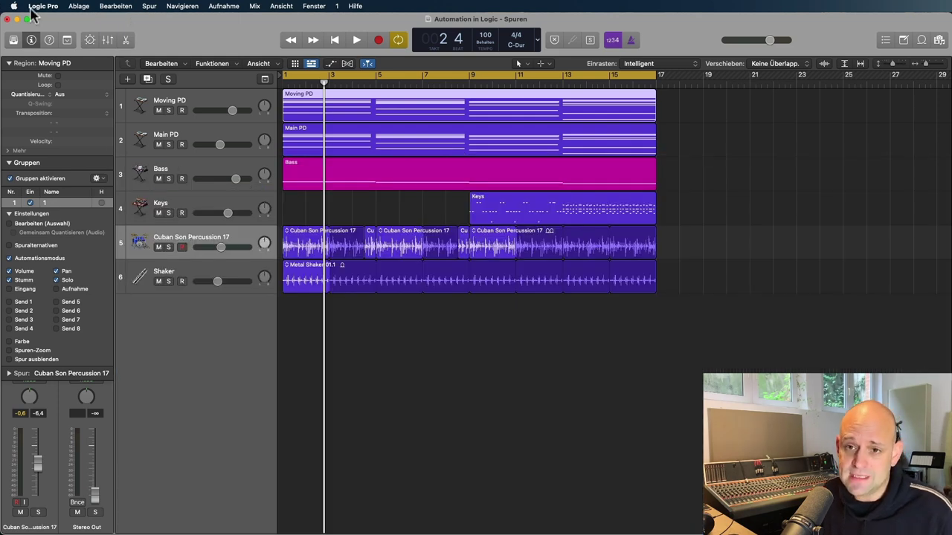
left_click(41, 7)
mouse_move(84, 65)
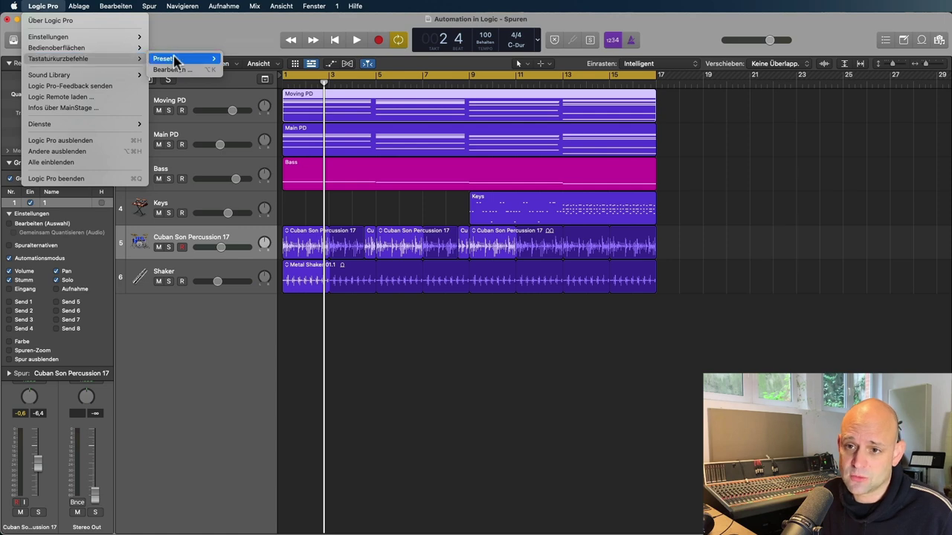
left_click(172, 69)
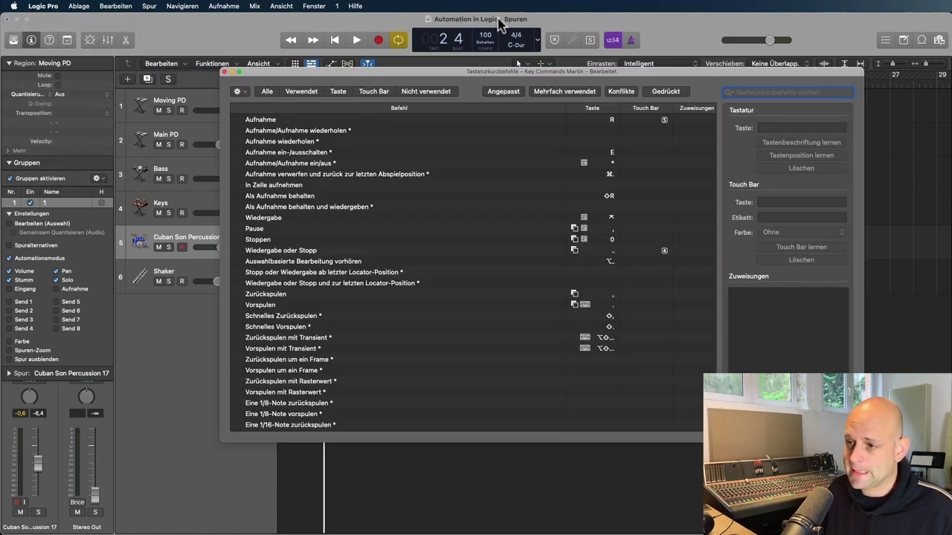
left_click_drag(491, 69, 290, 9)
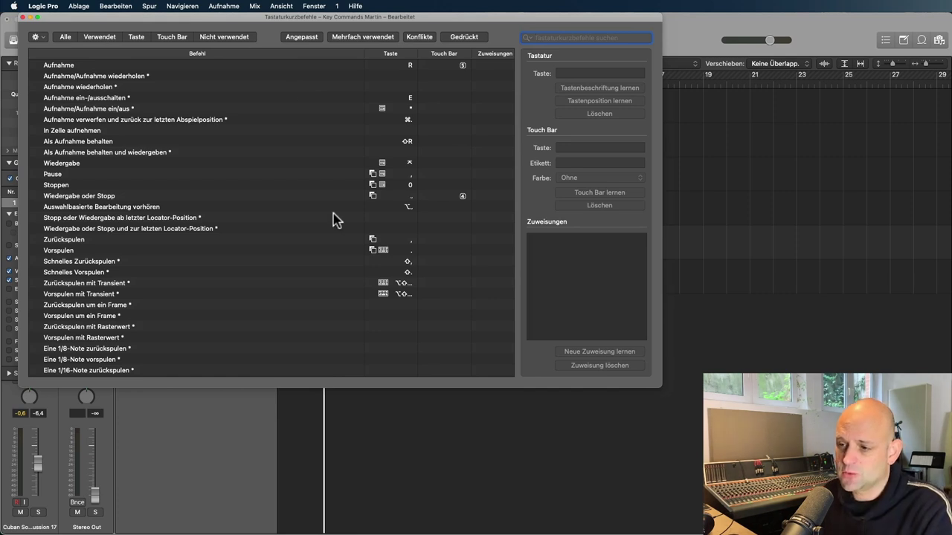
Step: Browse the list of key commands, search it for "werkzeug", and clear the search
mouse_move(334, 218)
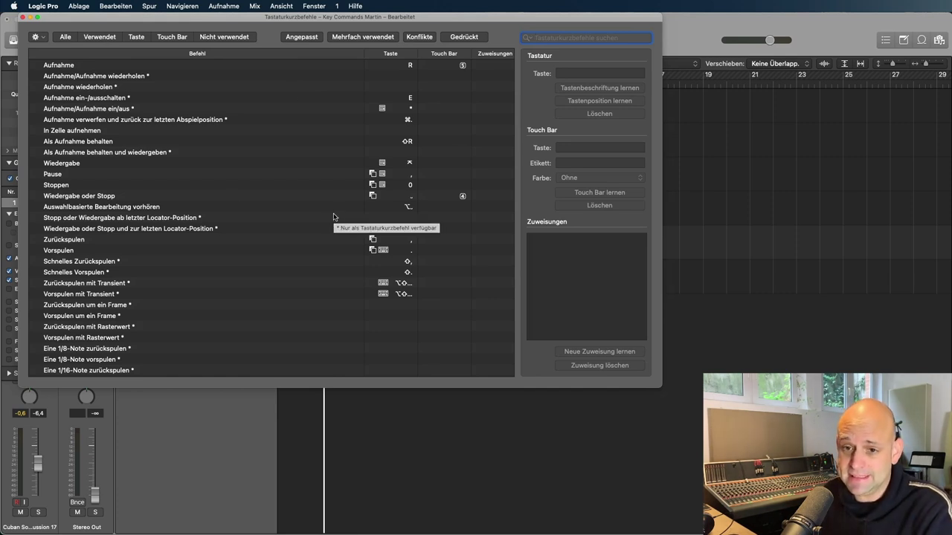
scroll(186, 269, "down", 3)
scroll(186, 269, "down", 6)
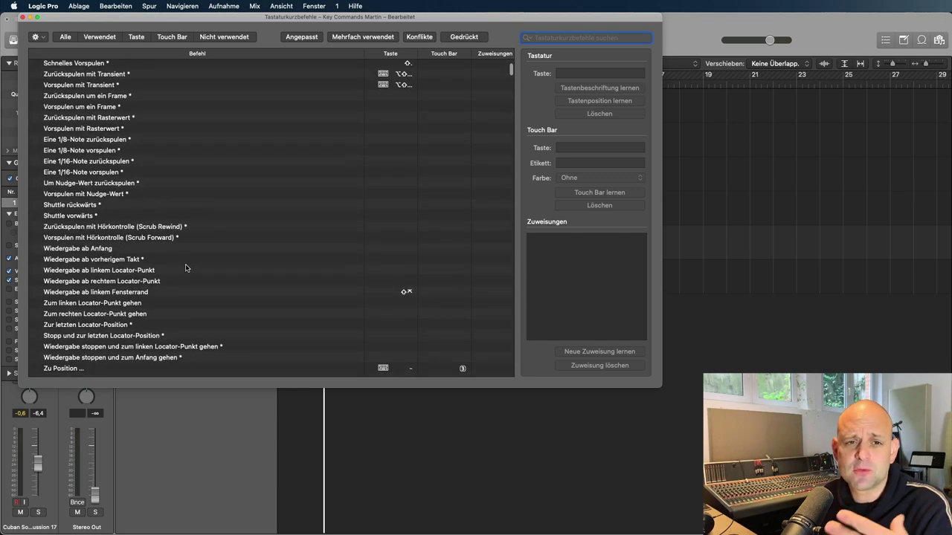
scroll(186, 268, "up", 9)
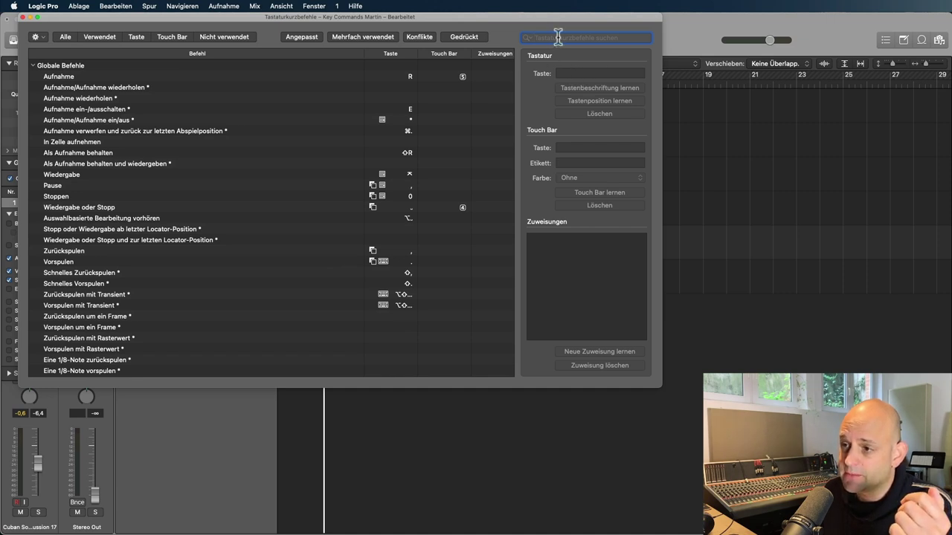
type("werkzeug")
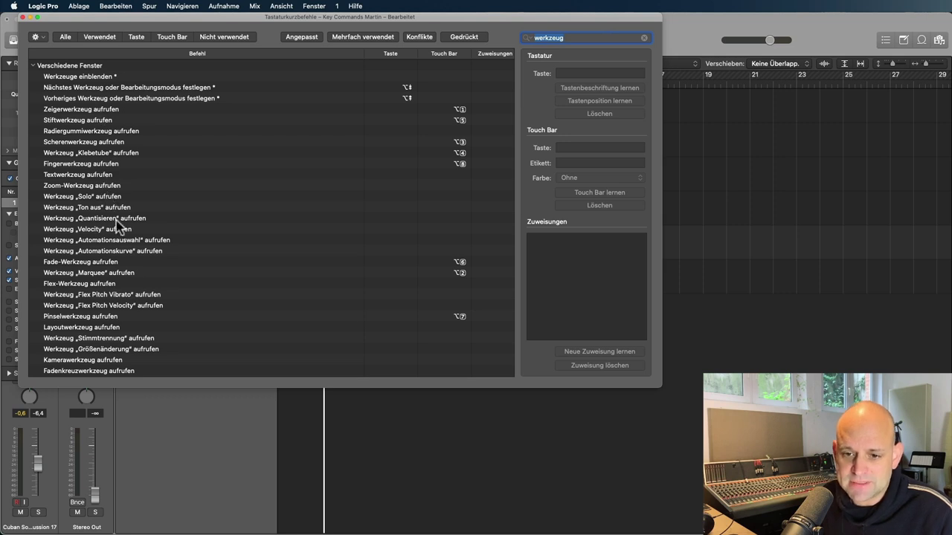
key("BackSpace")
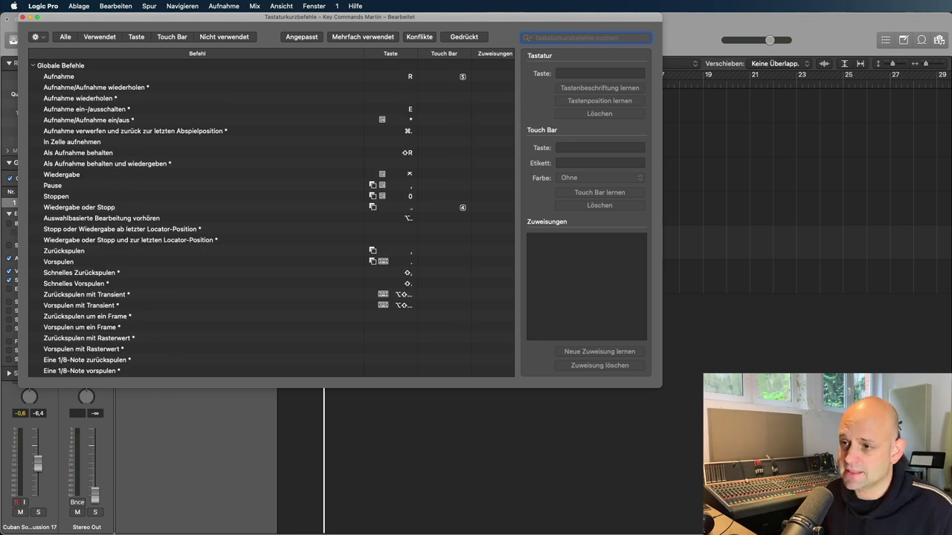
Step: Look up the commands assigned to the keys W and T using the Gedrückt filter
left_click(462, 38)
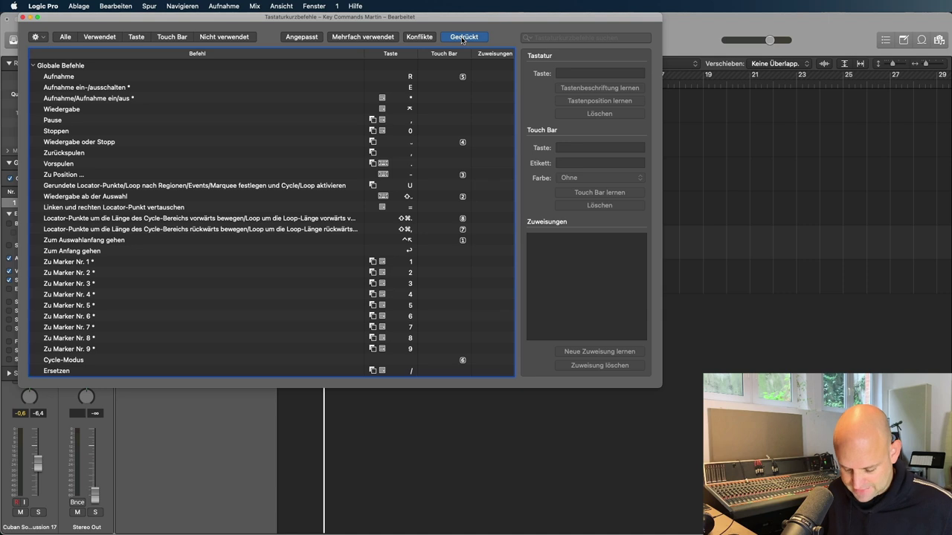
key("w")
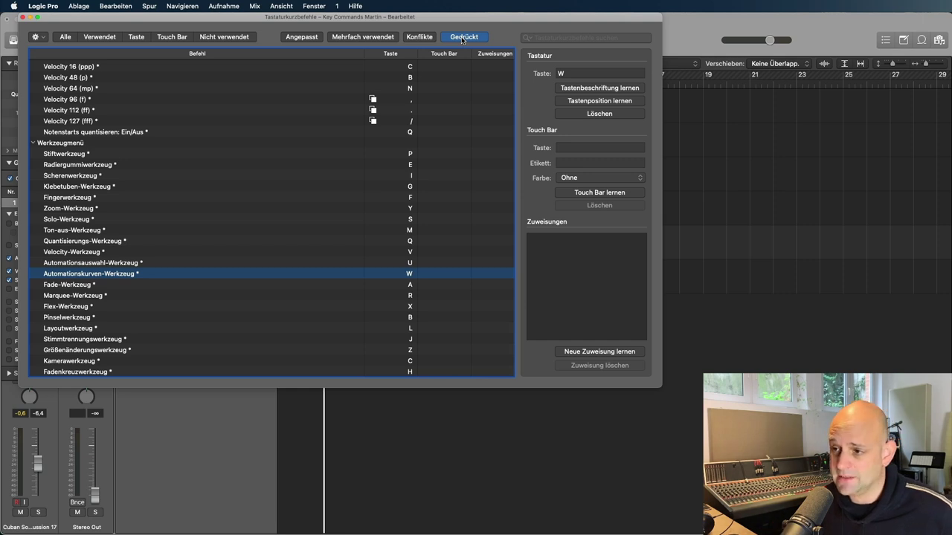
left_click(464, 39)
left_click(465, 39)
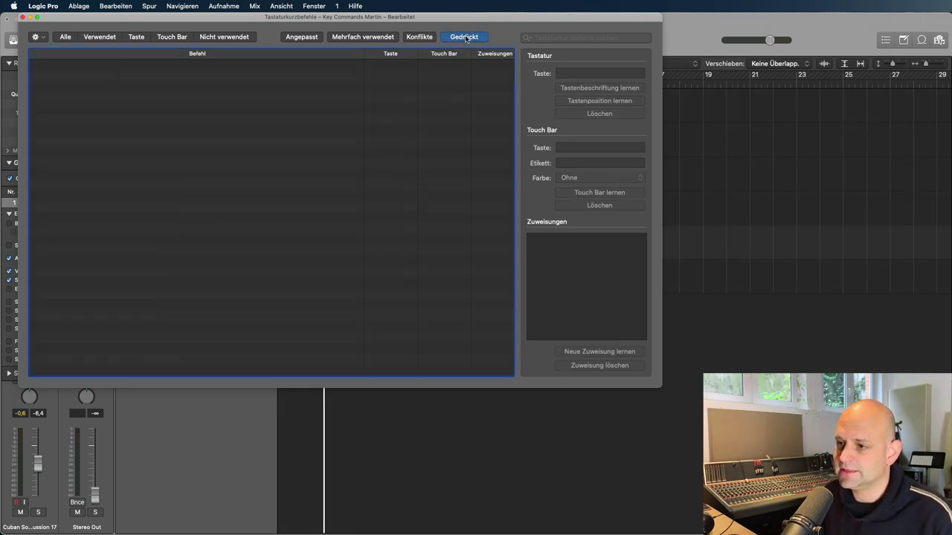
key("t")
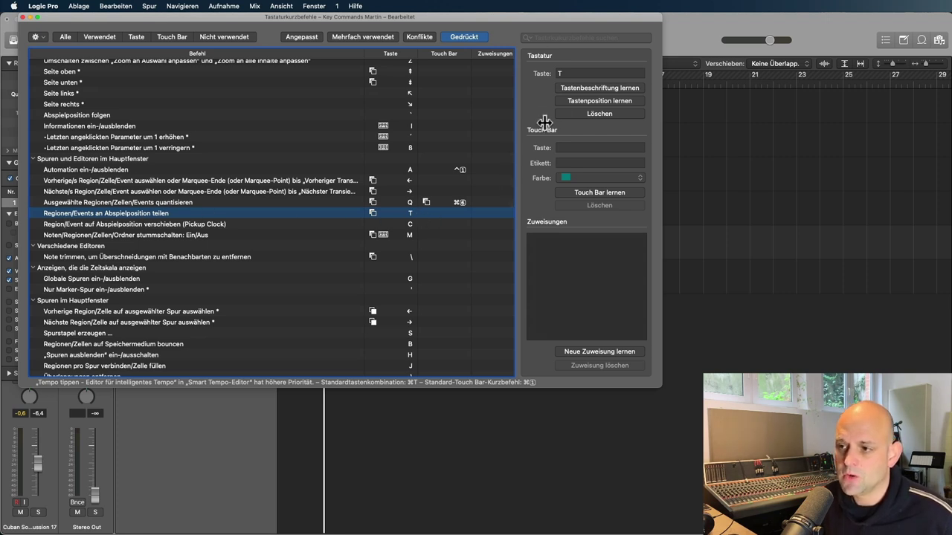
Step: Remove the key assignment from Regionen/Events an Abspielposition teilen and close the key commands window
left_click(468, 41)
left_click(573, 73)
key("BackSpace")
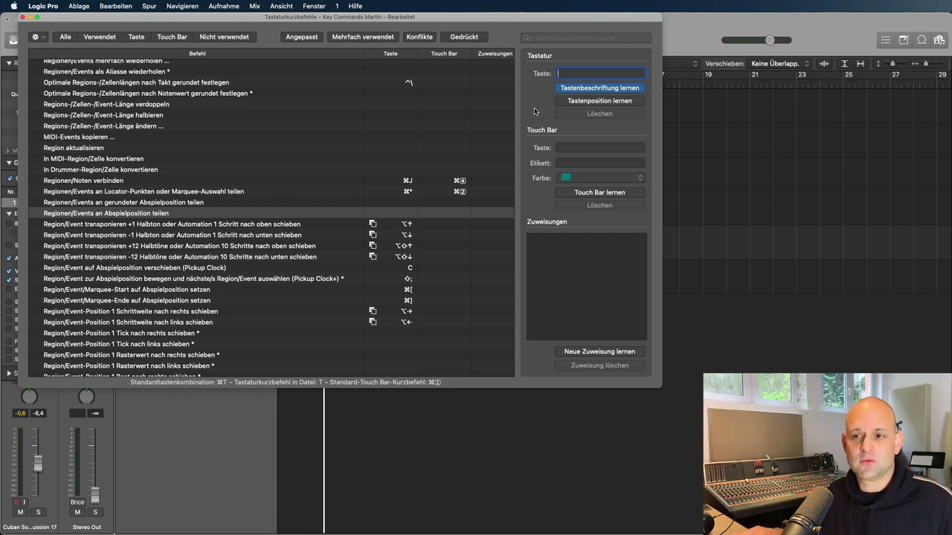
left_click(23, 16)
mouse_move(25, 18)
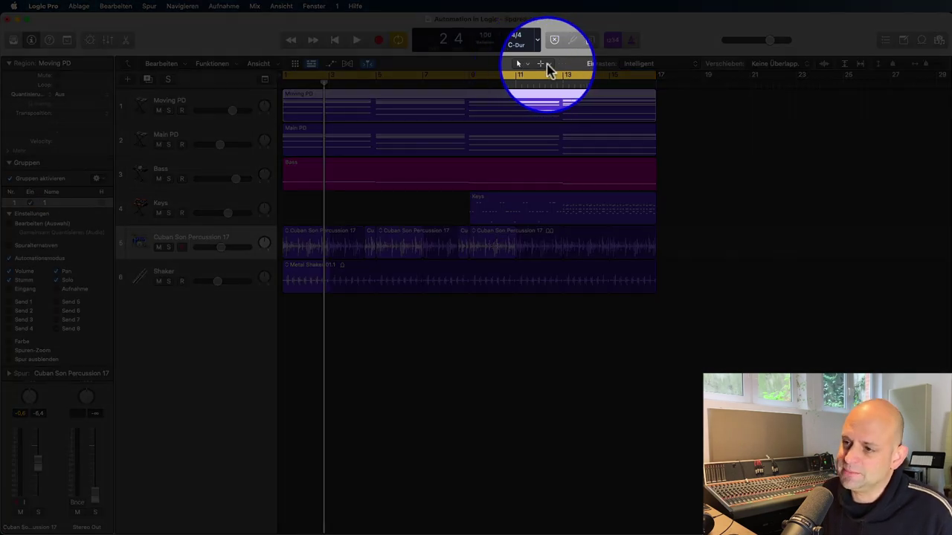
Step: Place the playhead at bar 11 beat 3 and enlarge the height of the Moving PD track
left_click(458, 82)
left_click(528, 82)
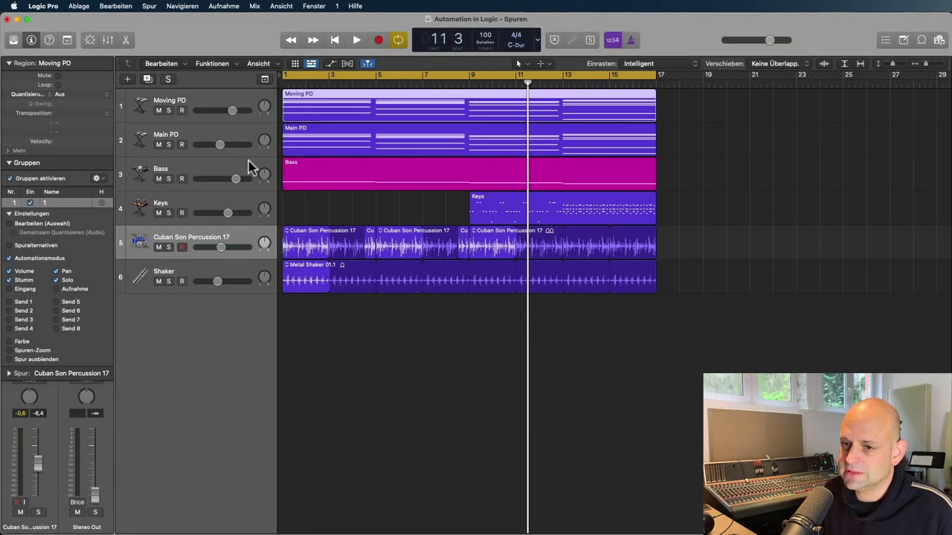
left_click_drag(123, 128, 123, 188)
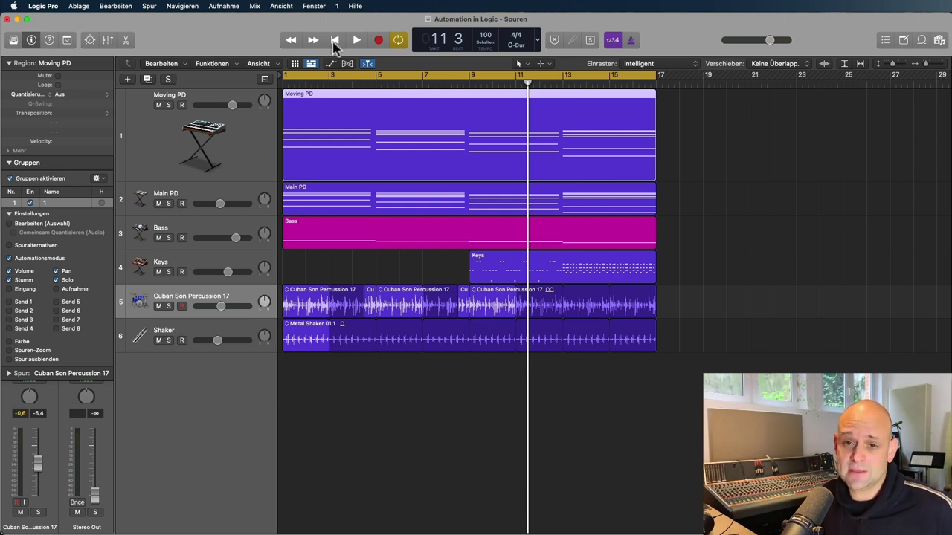
Step: Open the Bearbeitung page of the Allgemein settings and check the tool and context menu in the empty track area
left_click(42, 8)
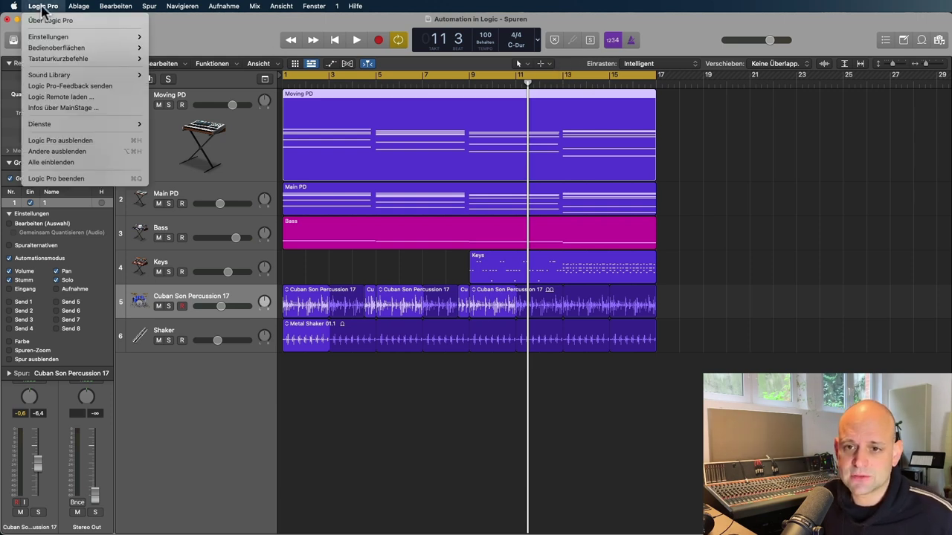
mouse_move(82, 37)
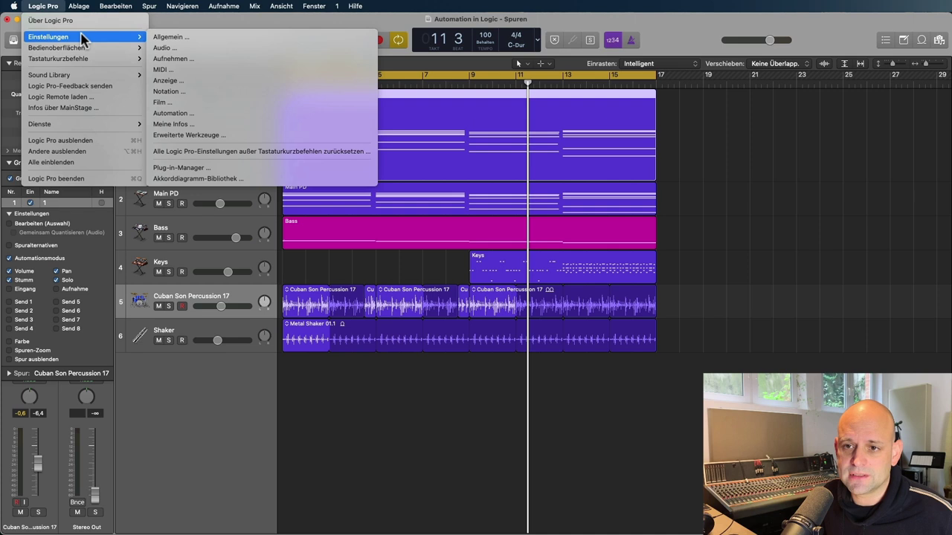
left_click(174, 36)
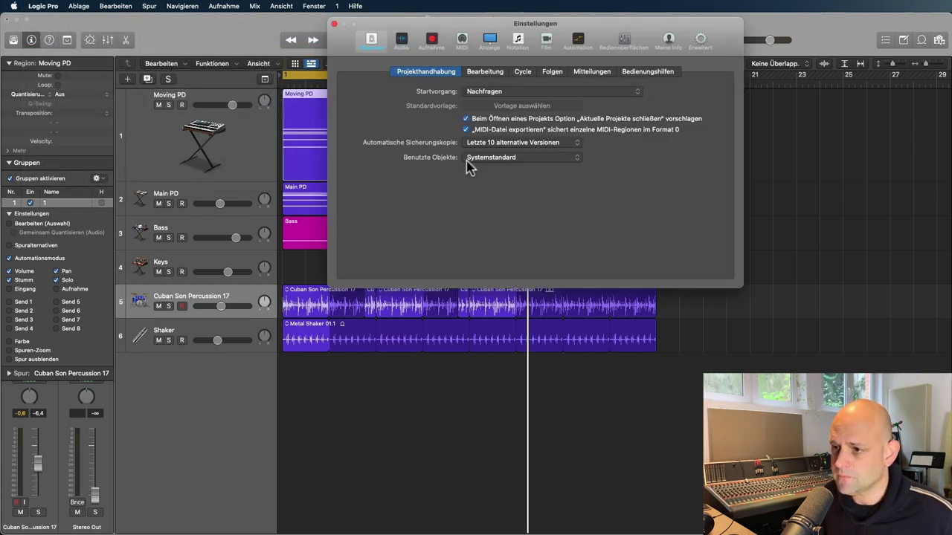
left_click(484, 71)
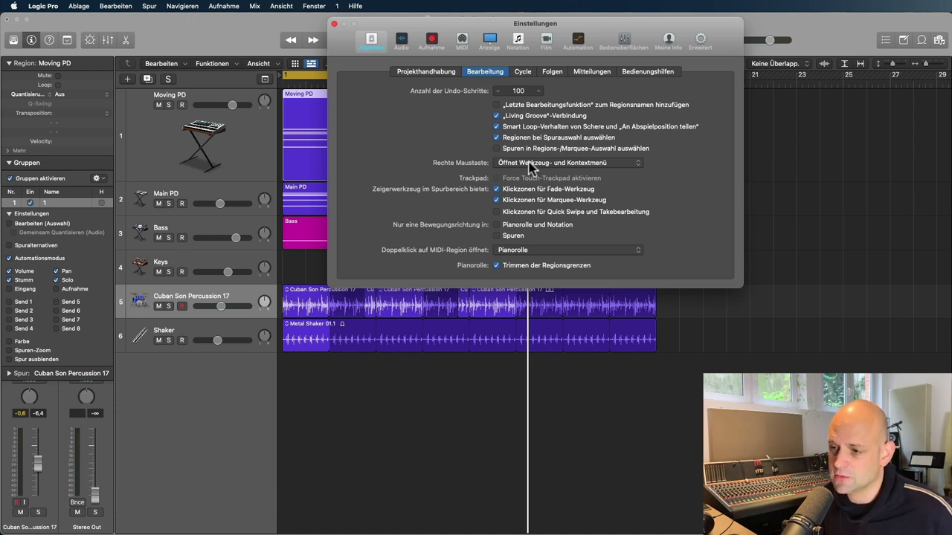
right_click(322, 402)
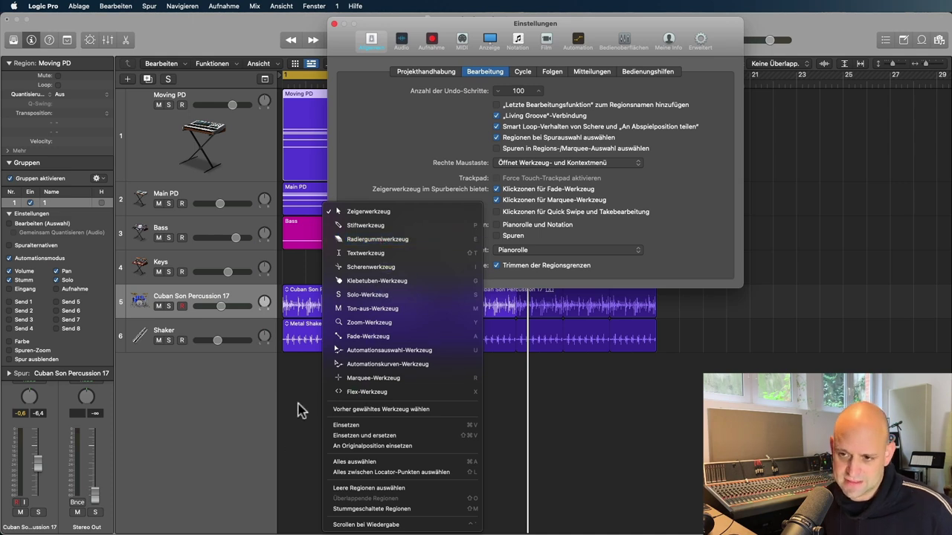
left_click(301, 411)
Step: Set Rechte Maustaste to Kann einem Werkzeug zugewiesen werden, close the settings, and assign the Scherenwerkzeug as its tool
left_click(637, 162)
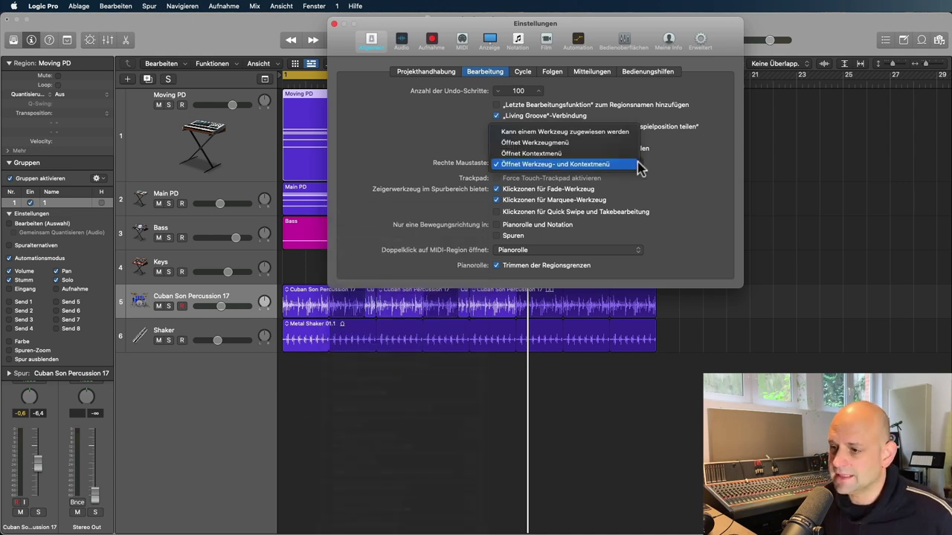
left_click(537, 133)
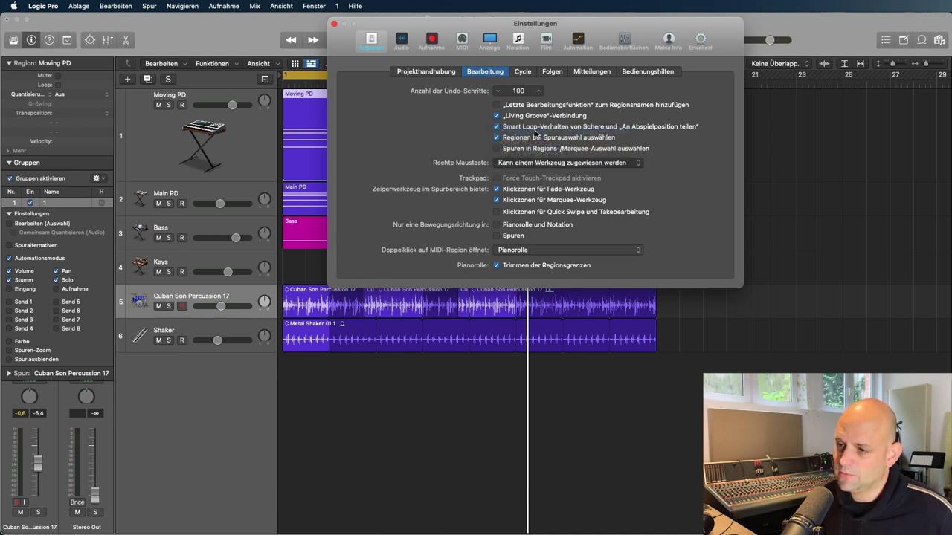
left_click(334, 24)
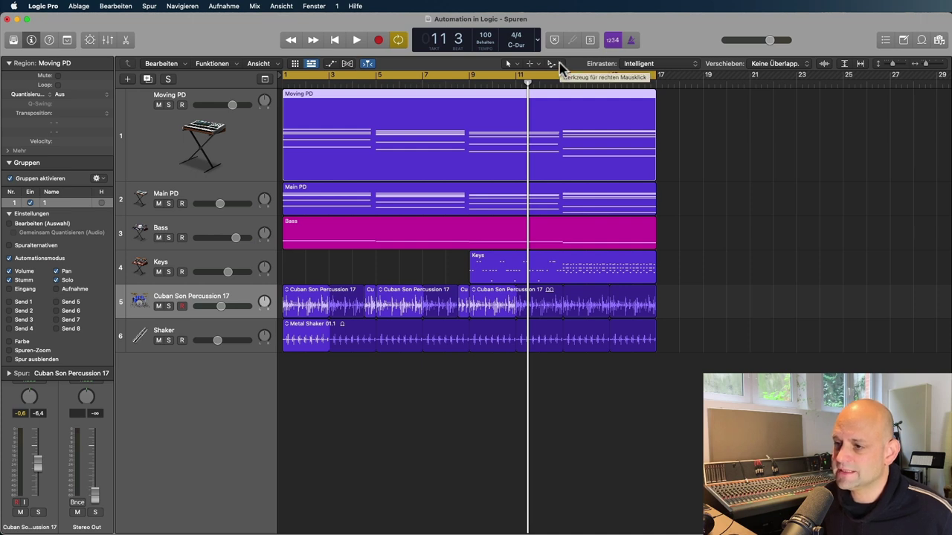
left_click(559, 65)
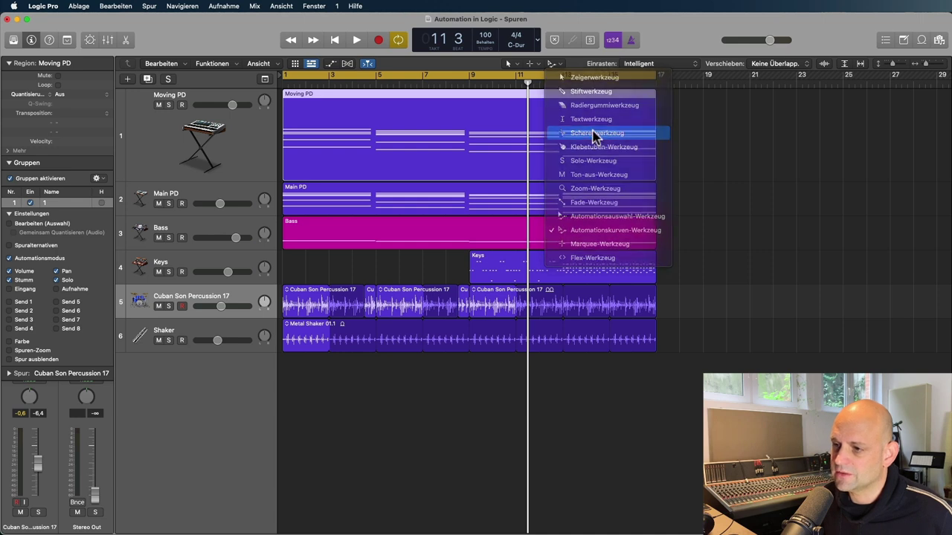
left_click(597, 133)
Step: Split the Moving PD region at bar 8 with overlapping notes set to Kürzen, and undo the split
left_click(446, 83)
left_click(445, 104)
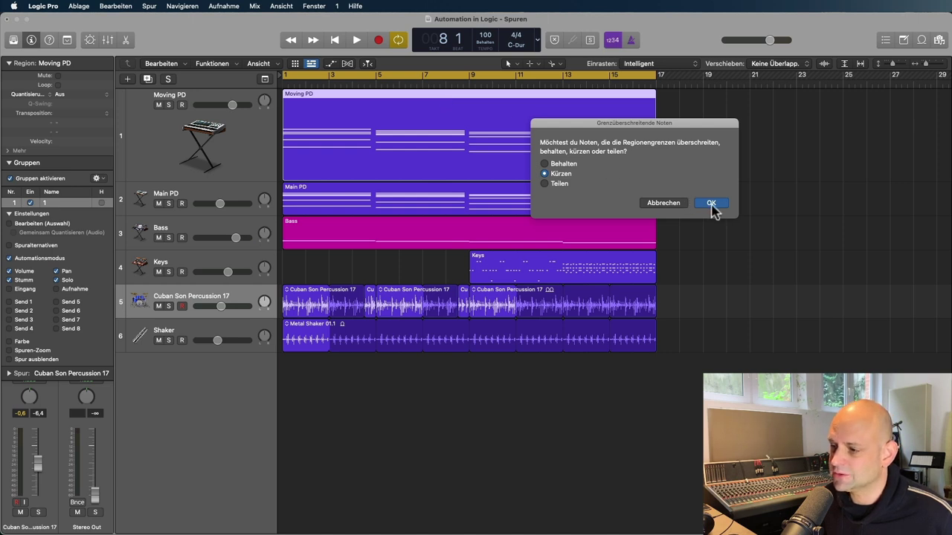
left_click(711, 203)
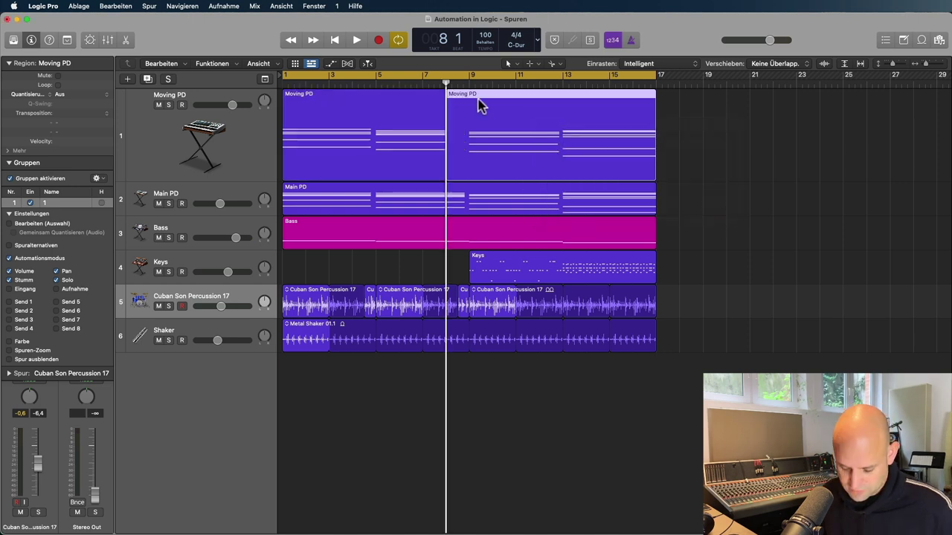
key("super+z")
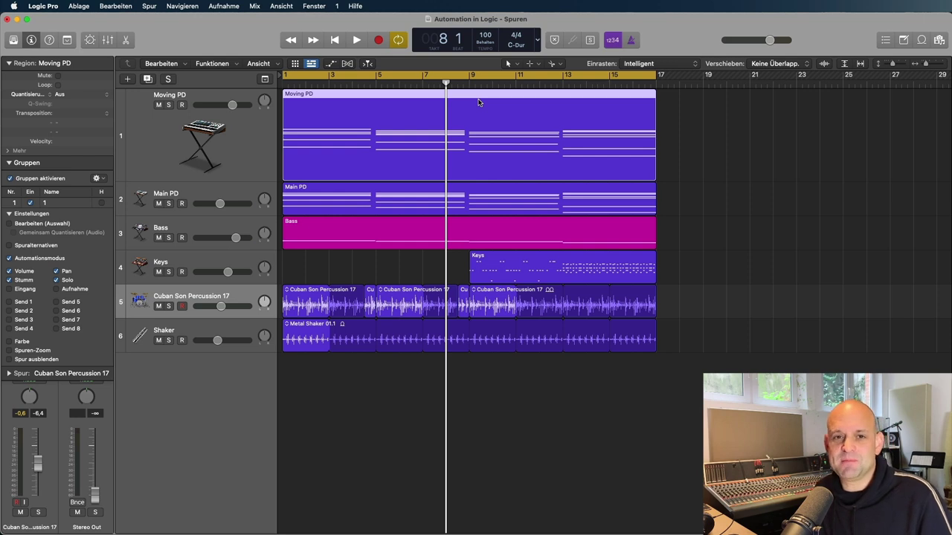